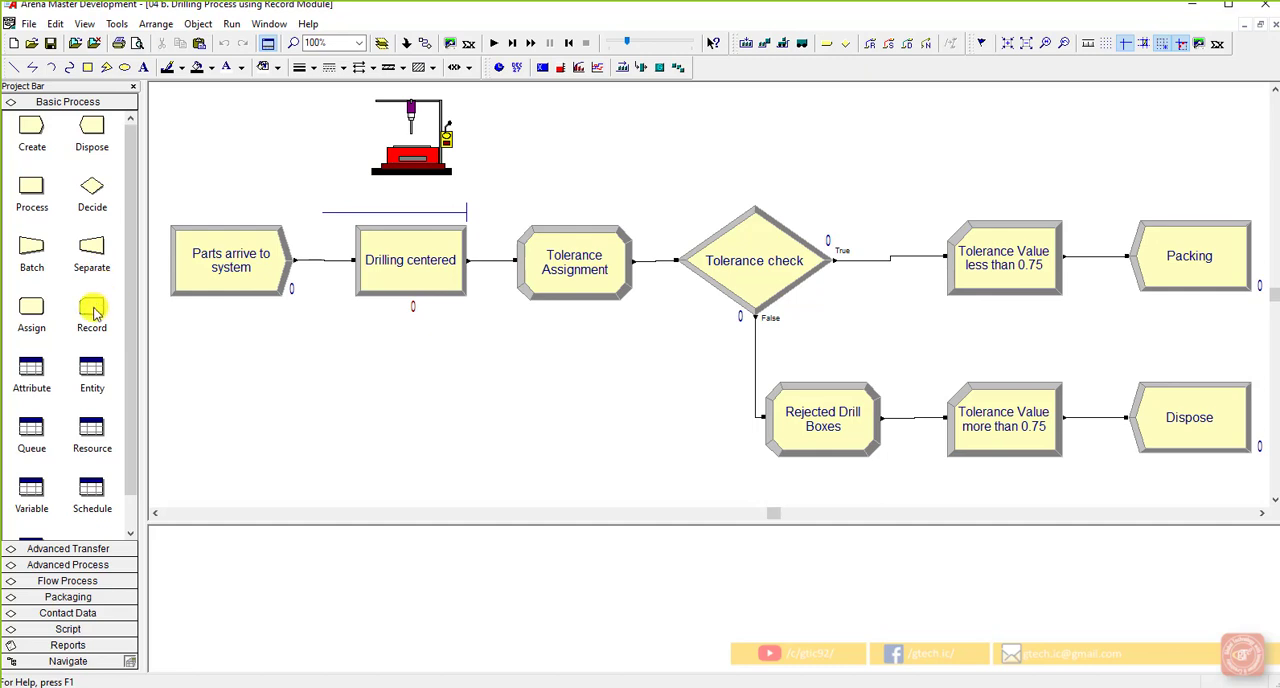
Open the settings of the "Tolerance Value less than 0.75" Record module and reposition its dialog higher over the model
{"action": "left_click", "coordinate": [93, 312]}
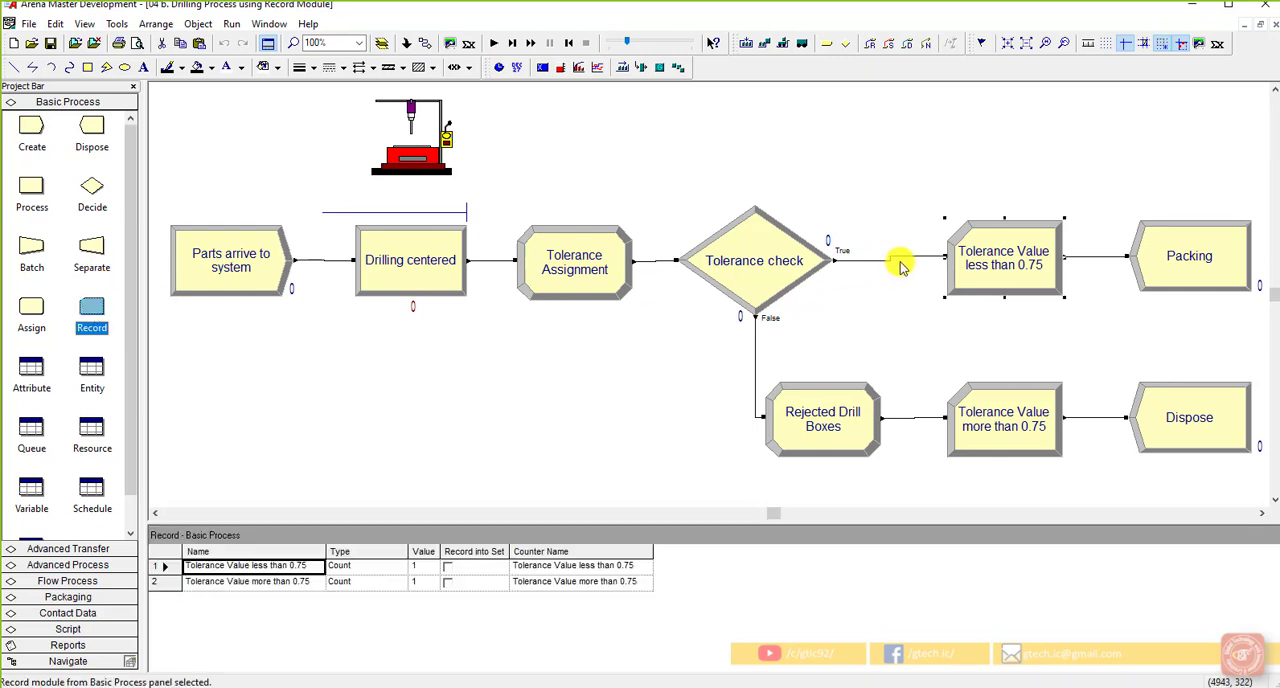
{"action": "double_click", "coordinate": [985, 250]}
{"action": "left_click_drag", "start_coordinate": [684, 276], "coordinate": [752, 187]}
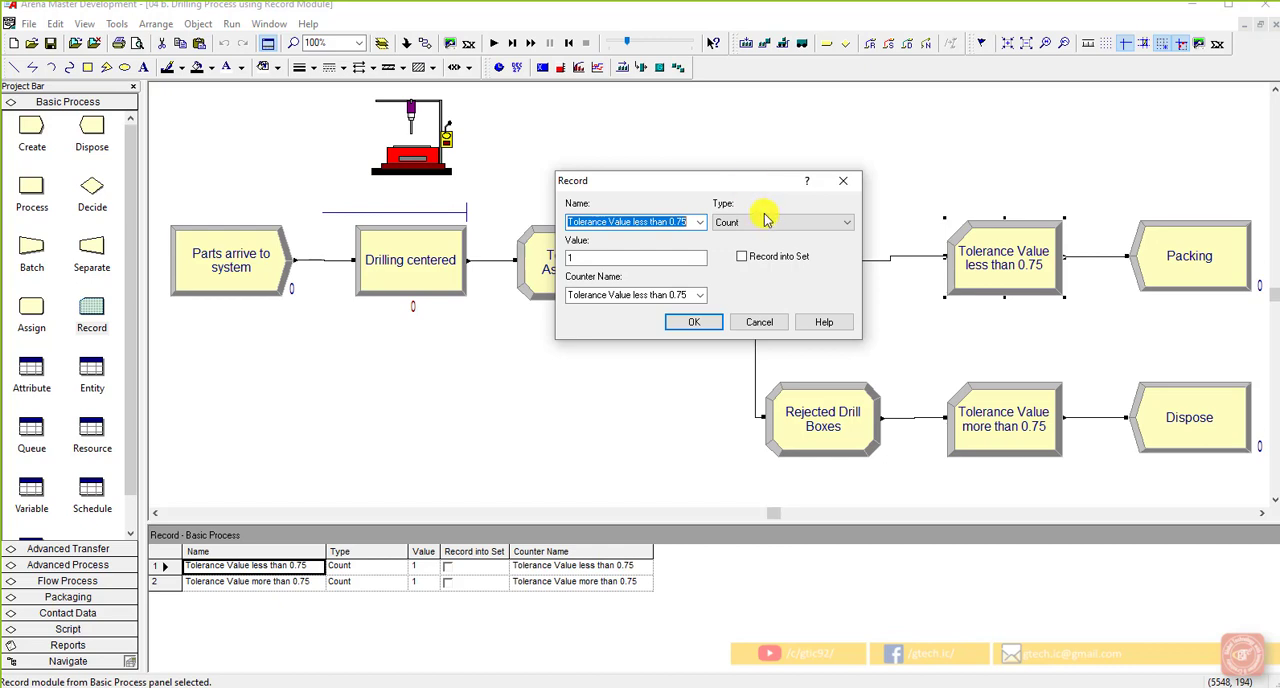
Examine the record types available for the "Tolerance Value less than 0.75" module and the Value field of the Count type
{"action": "left_click", "coordinate": [770, 224]}
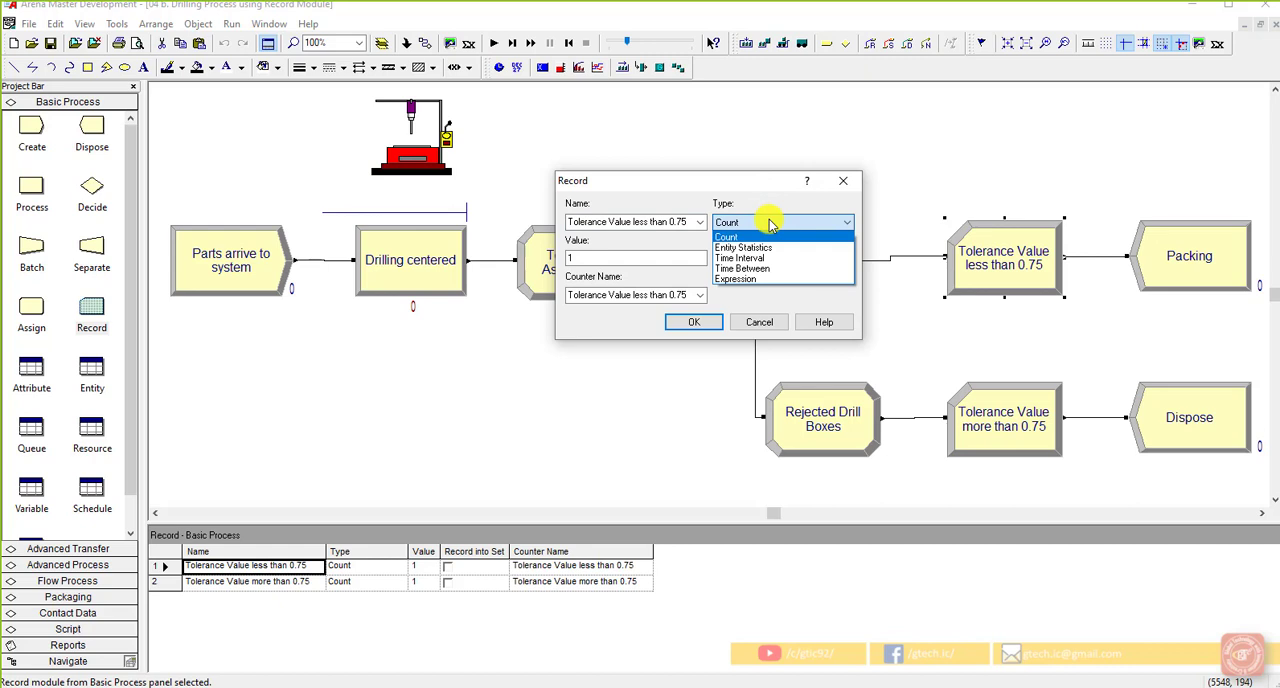
{"action": "left_click", "coordinate": [770, 224]}
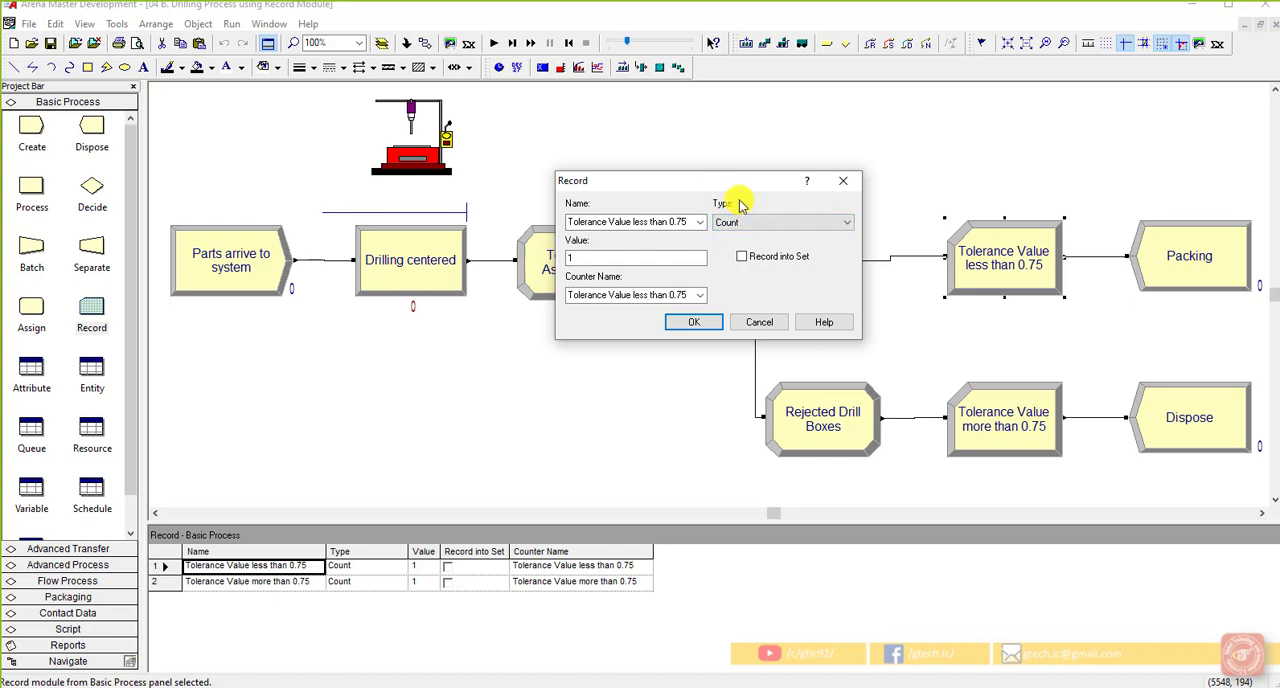
{"action": "left_click", "coordinate": [808, 221]}
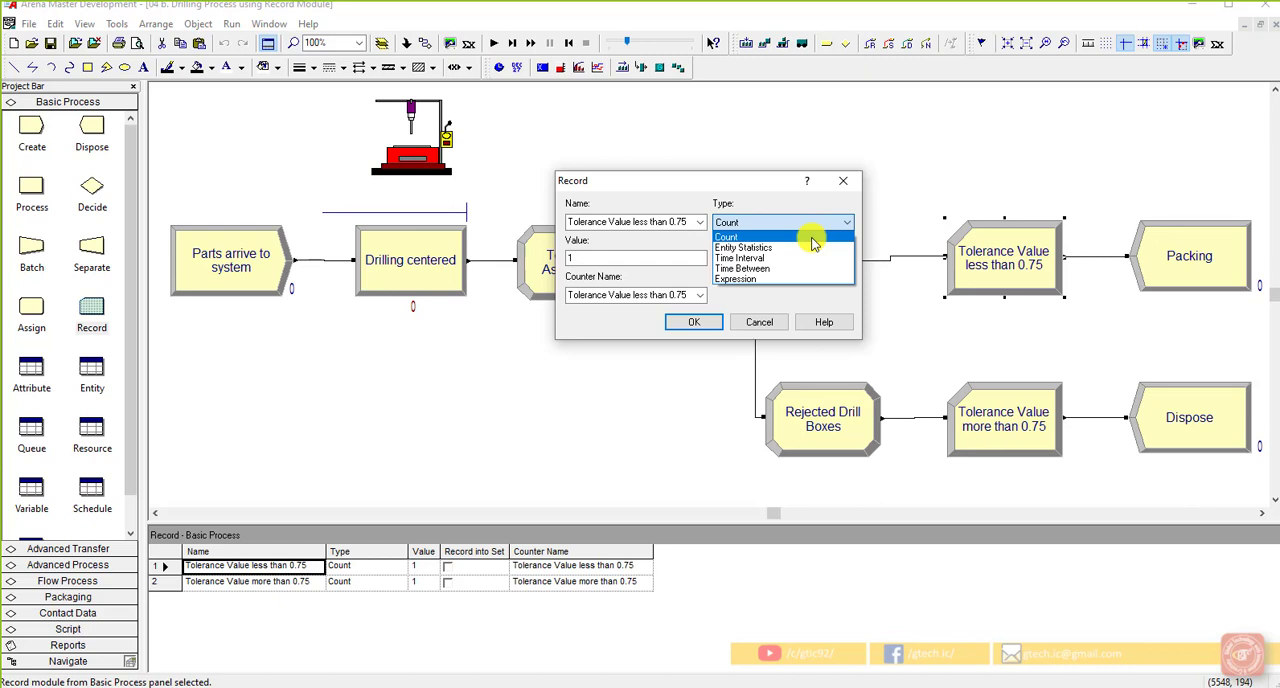
{"action": "left_click", "coordinate": [664, 256]}
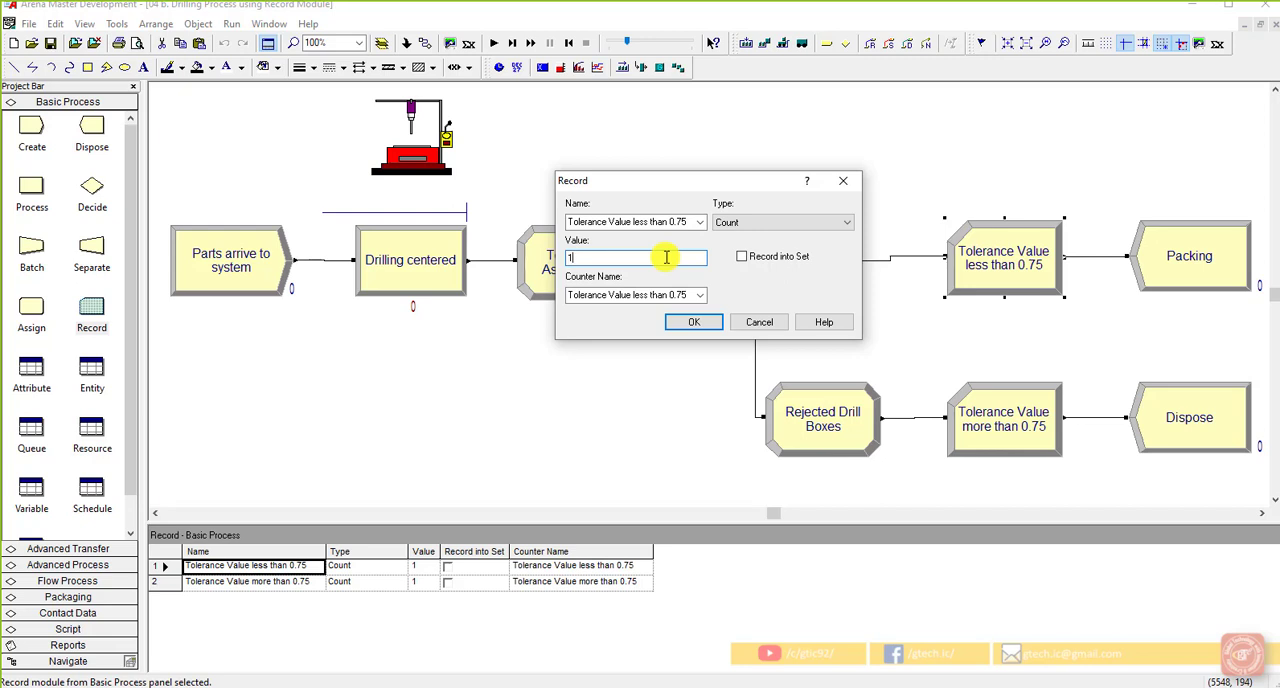
{"action": "left_click", "coordinate": [751, 222]}
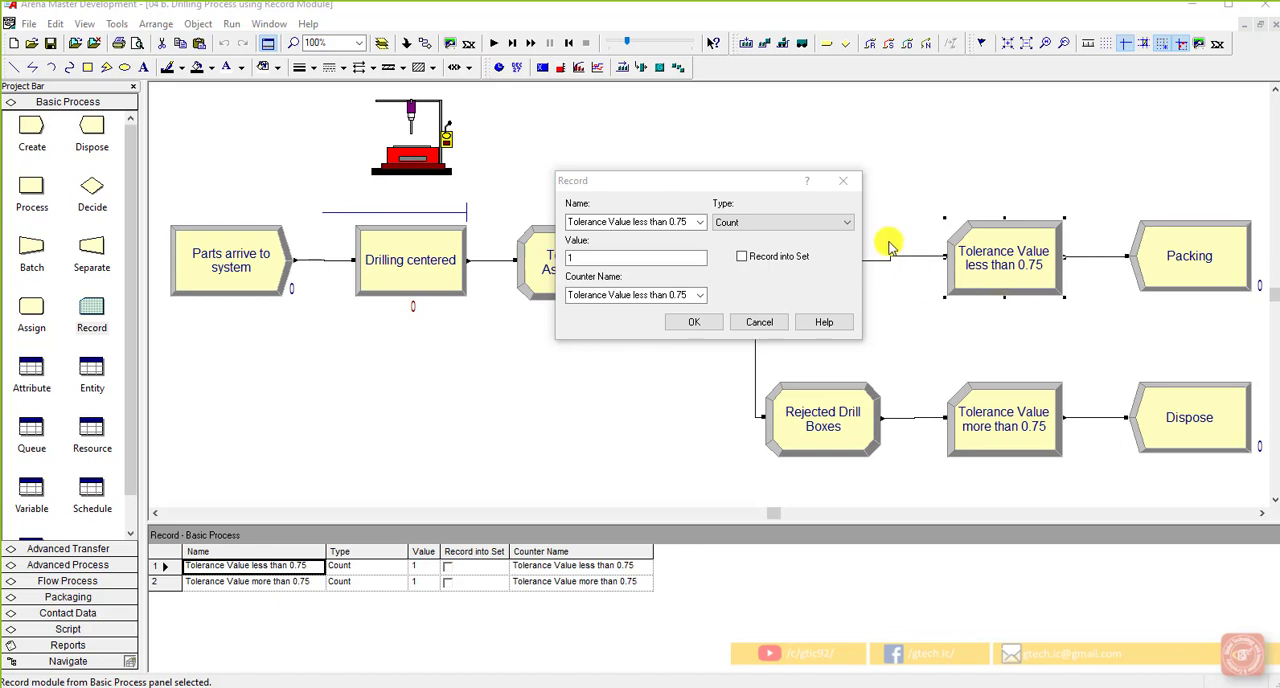
{"action": "left_click", "coordinate": [846, 222]}
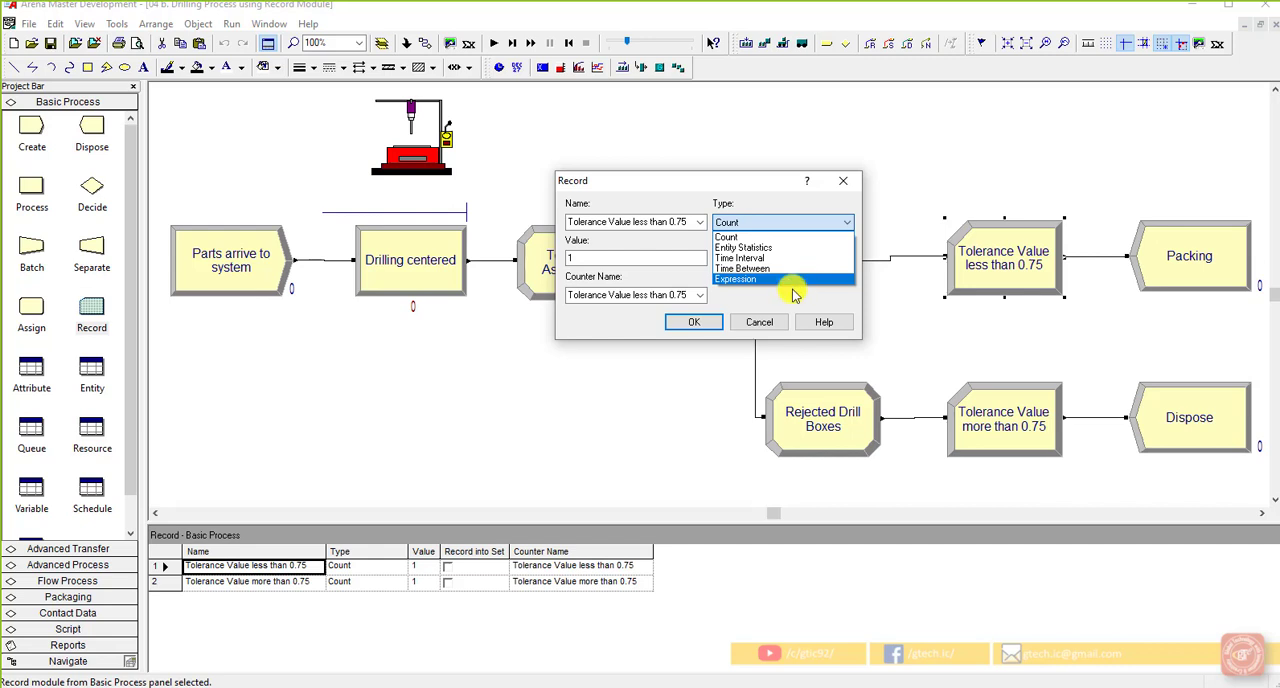
{"action": "left_click", "coordinate": [790, 298]}
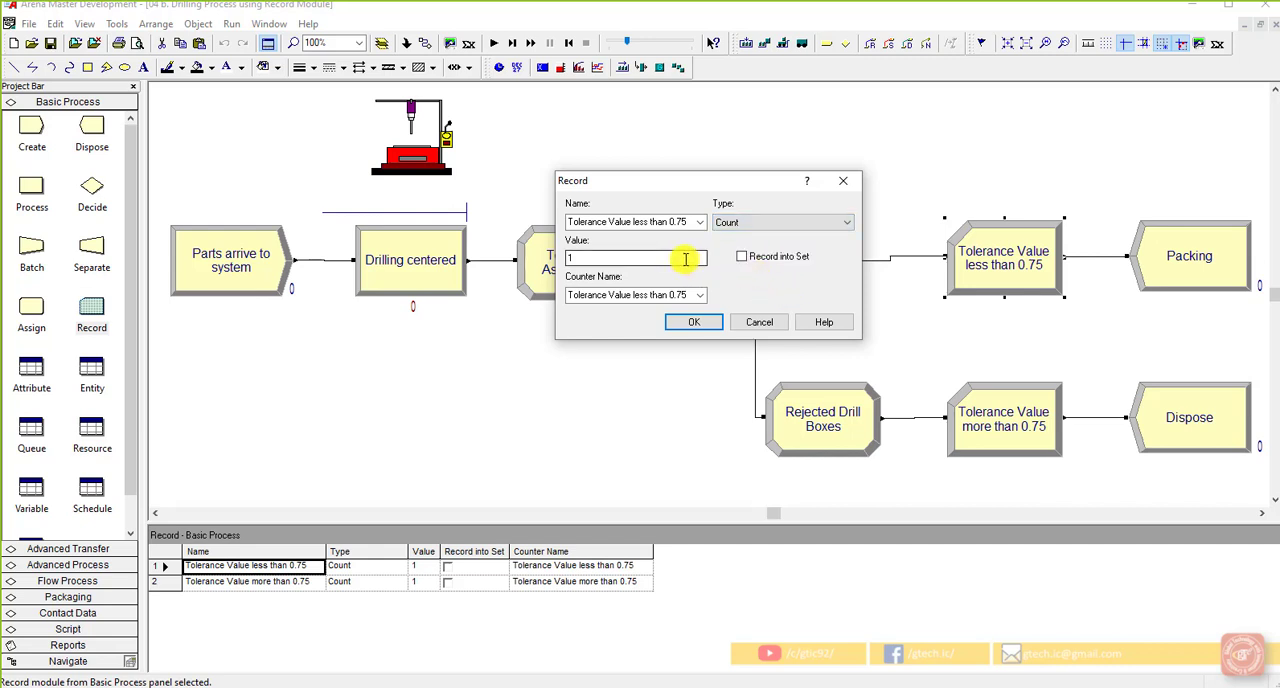
Switch the record type to Time Interval to inspect its fields, and set it back to Count
{"action": "left_click", "coordinate": [812, 220]}
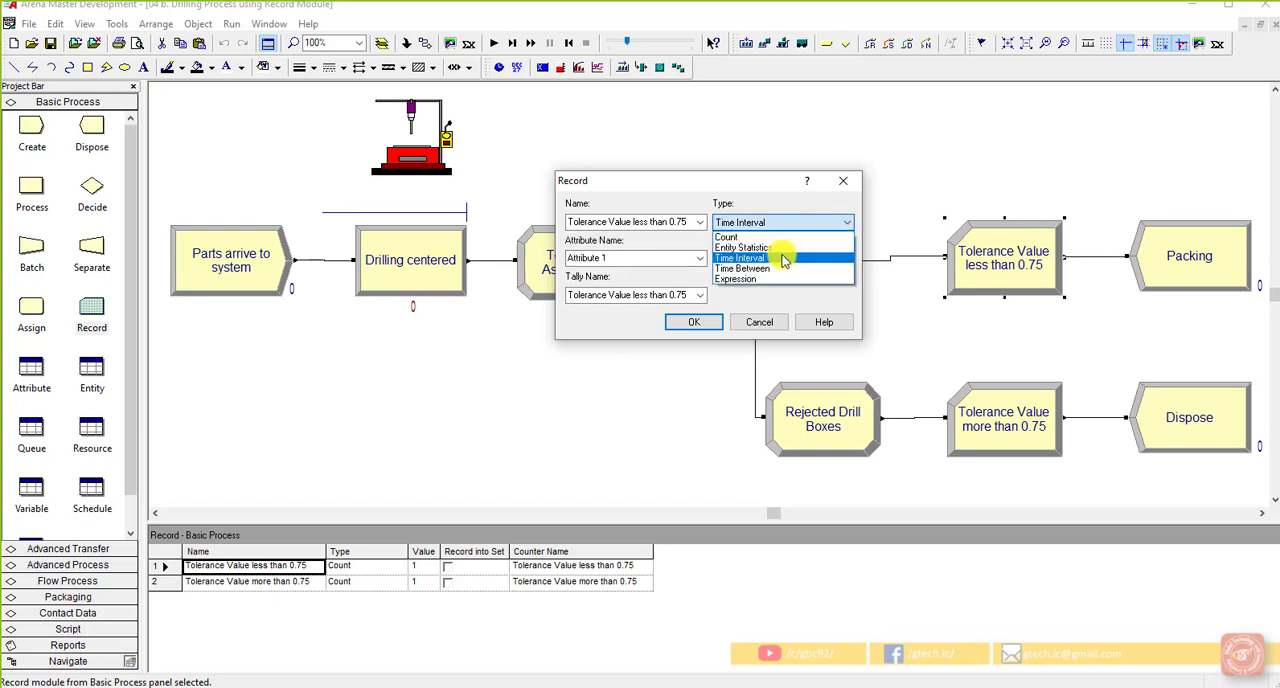
{"action": "left_click", "coordinate": [784, 260]}
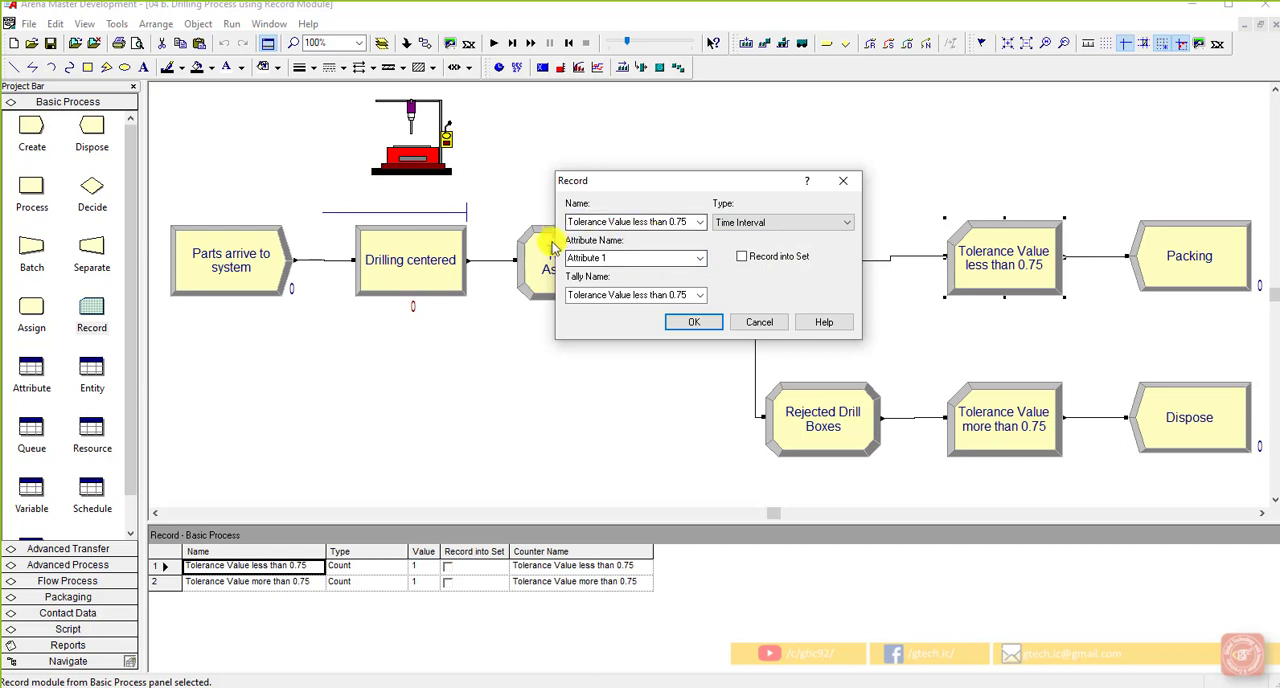
{"action": "left_click", "coordinate": [810, 222]}
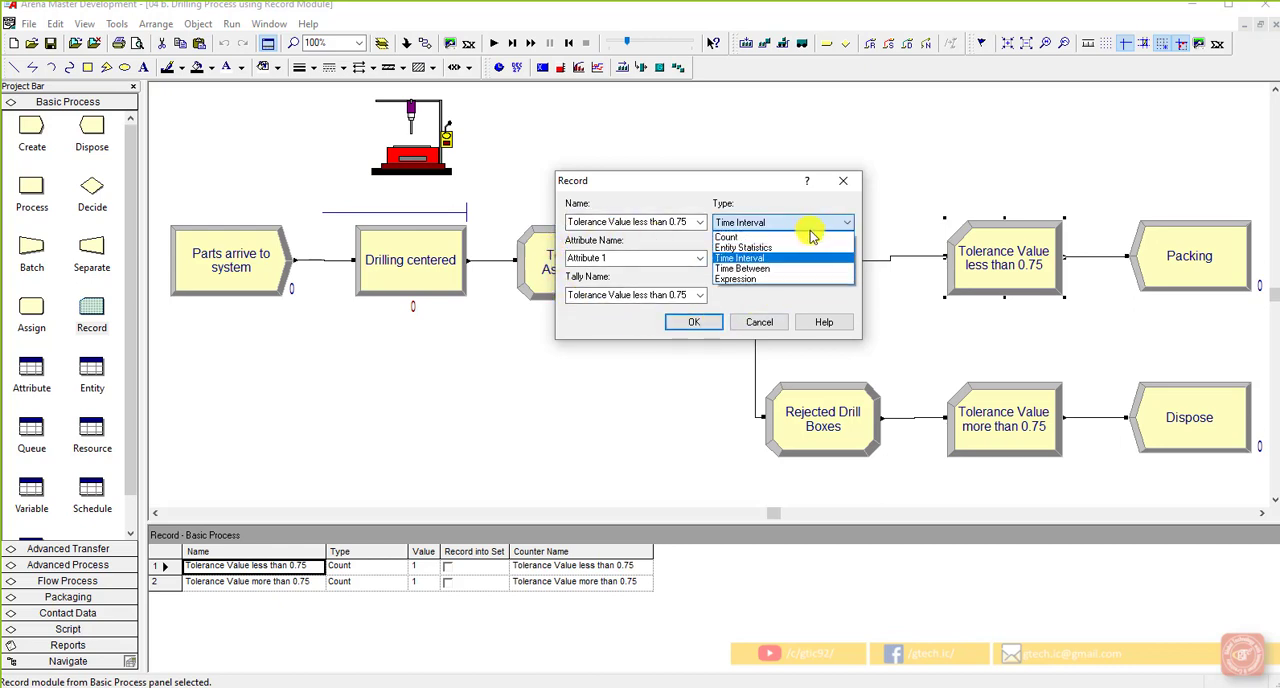
{"action": "left_click", "coordinate": [808, 236]}
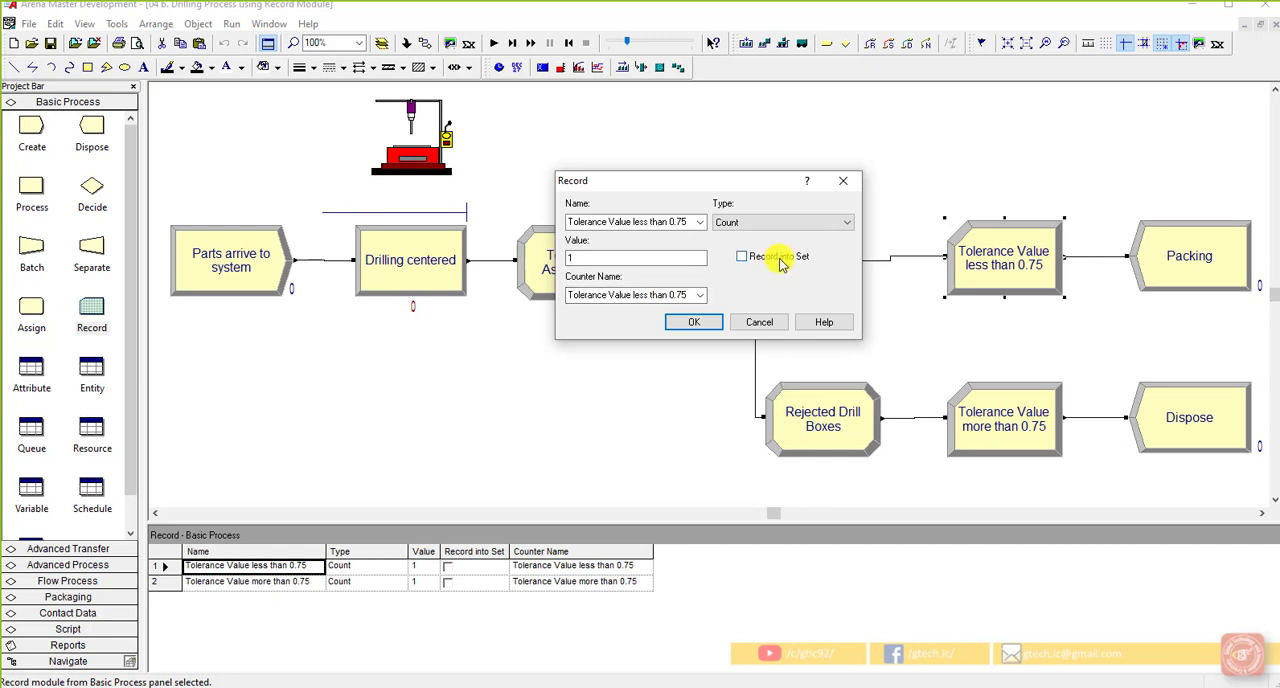
Select the Time Interval type again to check its Attribute Name field, and return to Count to compare the Value field
{"action": "left_click", "coordinate": [786, 220]}
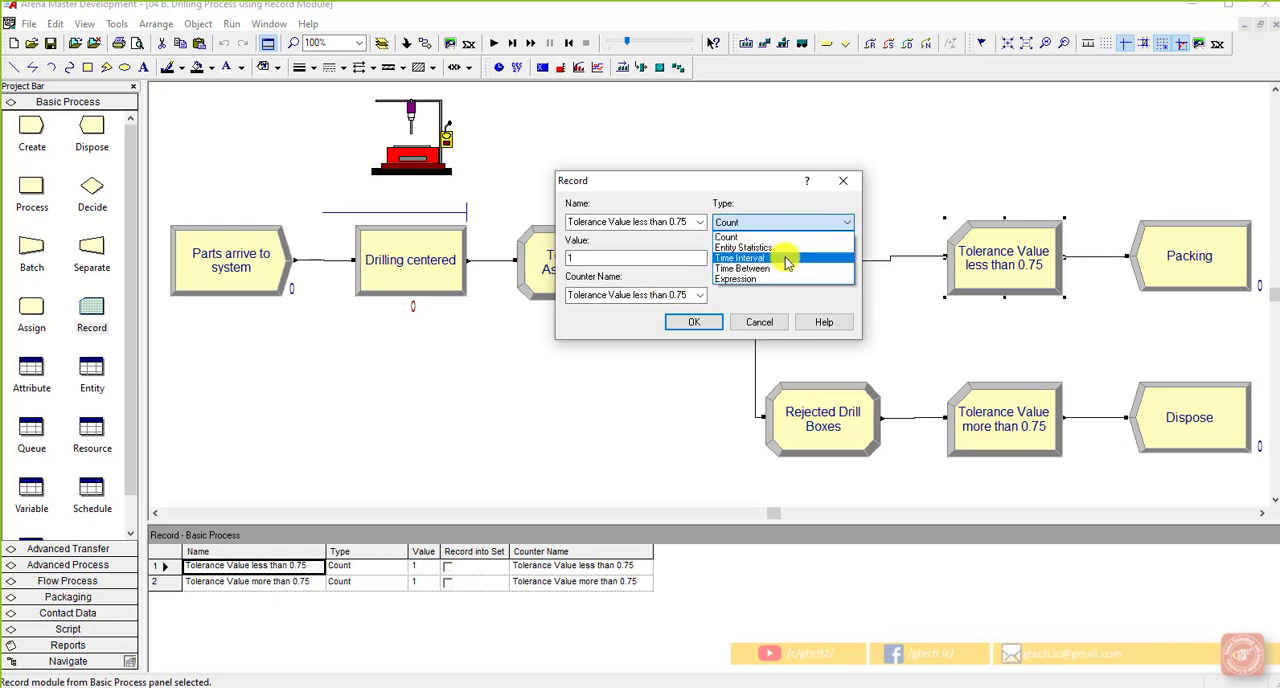
{"action": "left_click", "coordinate": [786, 256]}
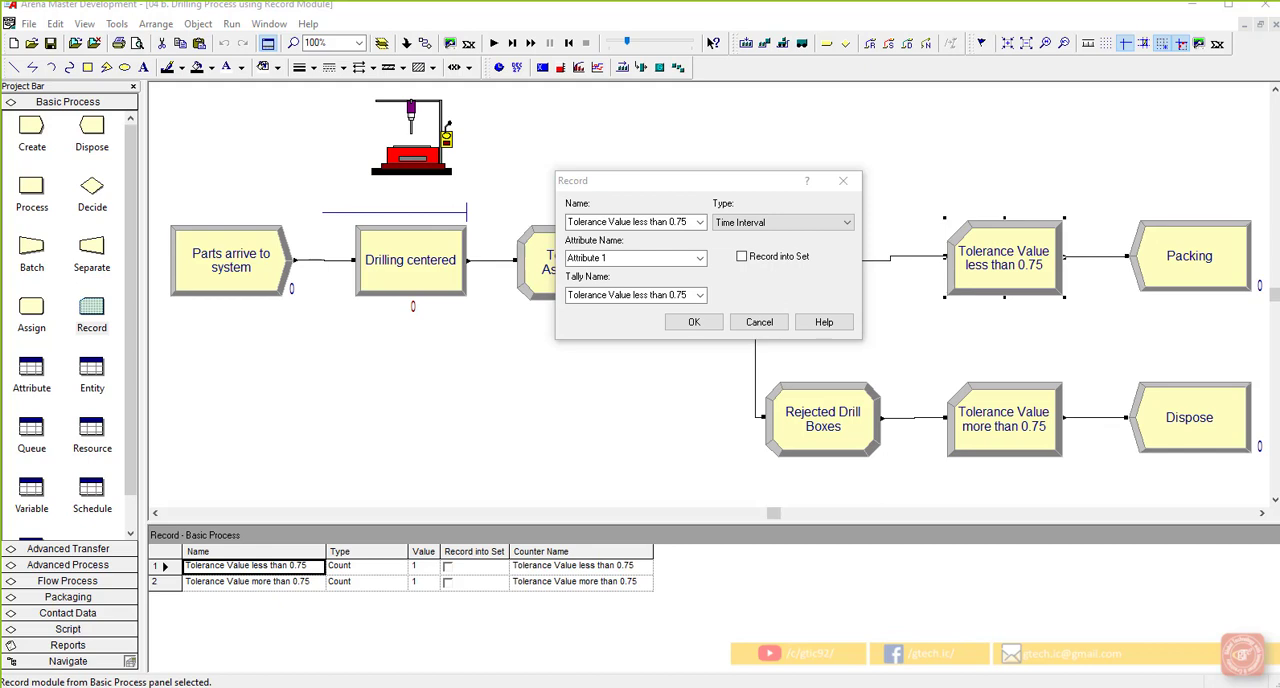
{"action": "left_click", "coordinate": [772, 223]}
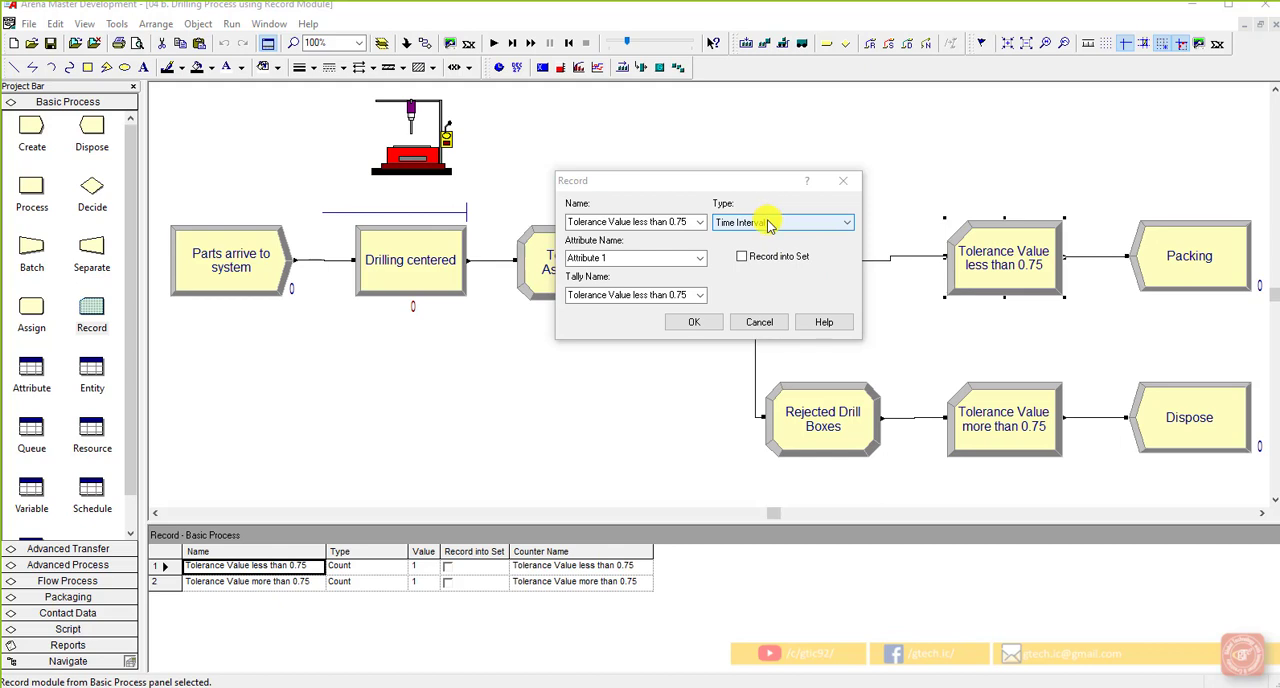
{"action": "left_click", "coordinate": [667, 260]}
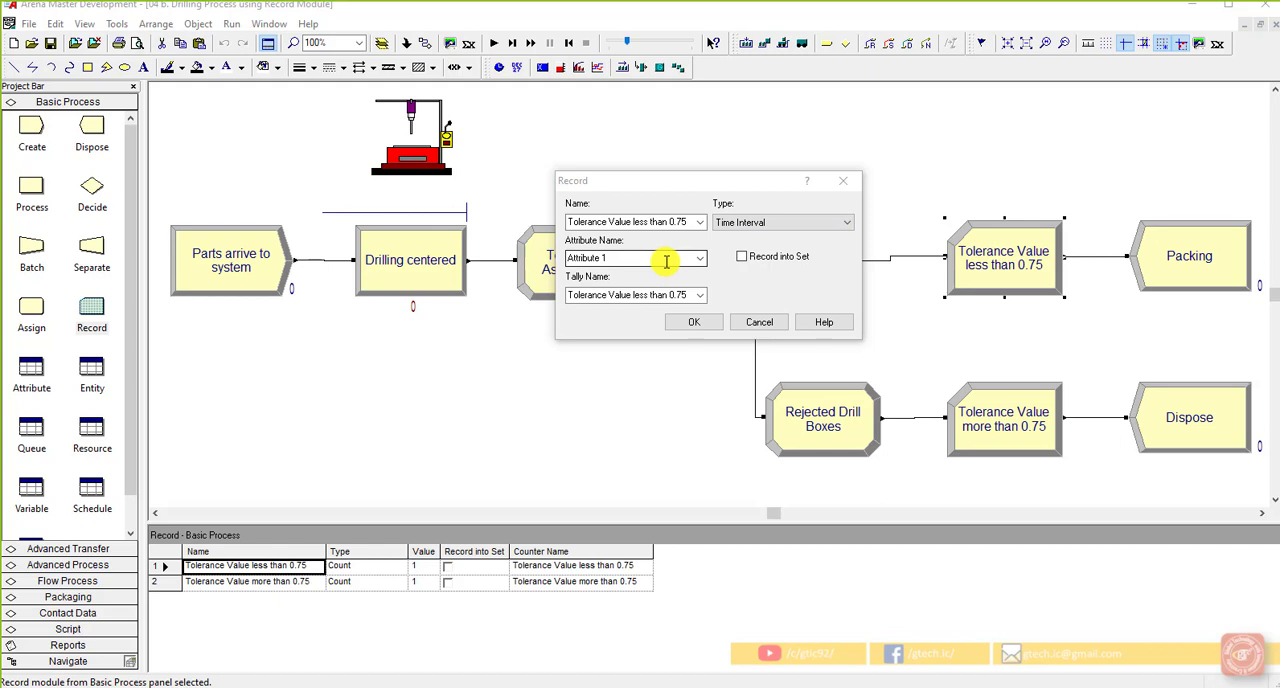
{"action": "left_click", "coordinate": [774, 224]}
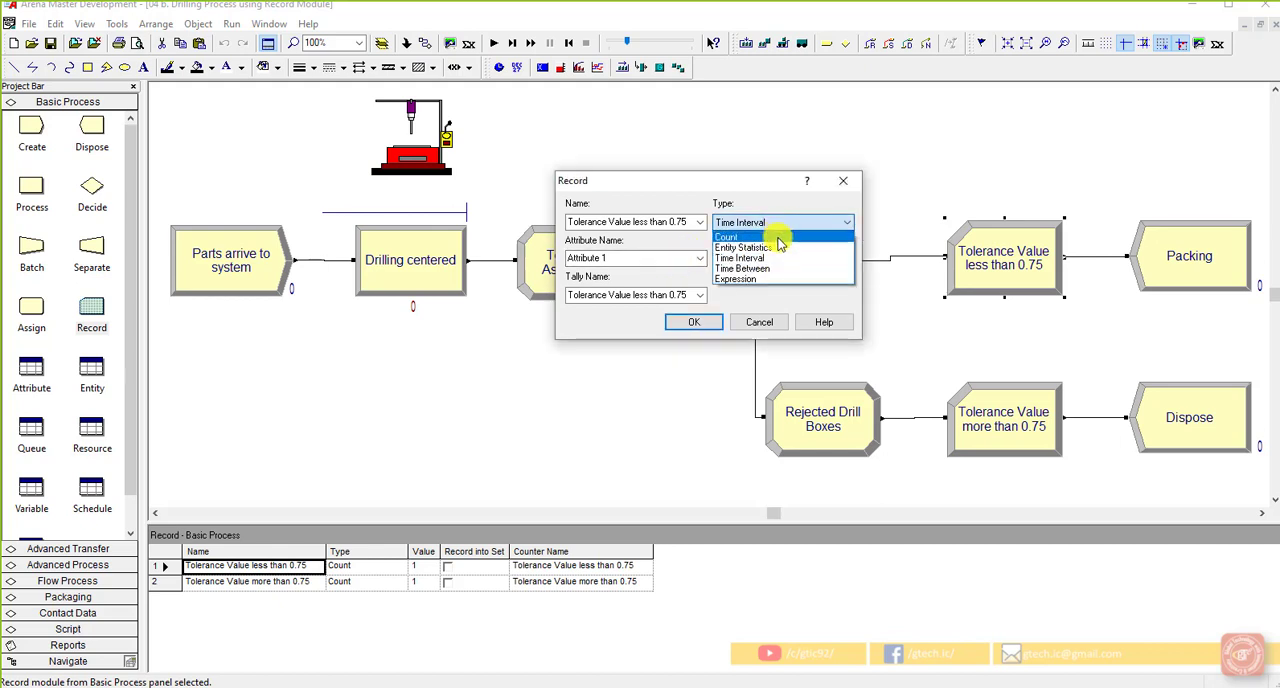
{"action": "left_click", "coordinate": [780, 238]}
{"action": "left_click", "coordinate": [655, 257]}
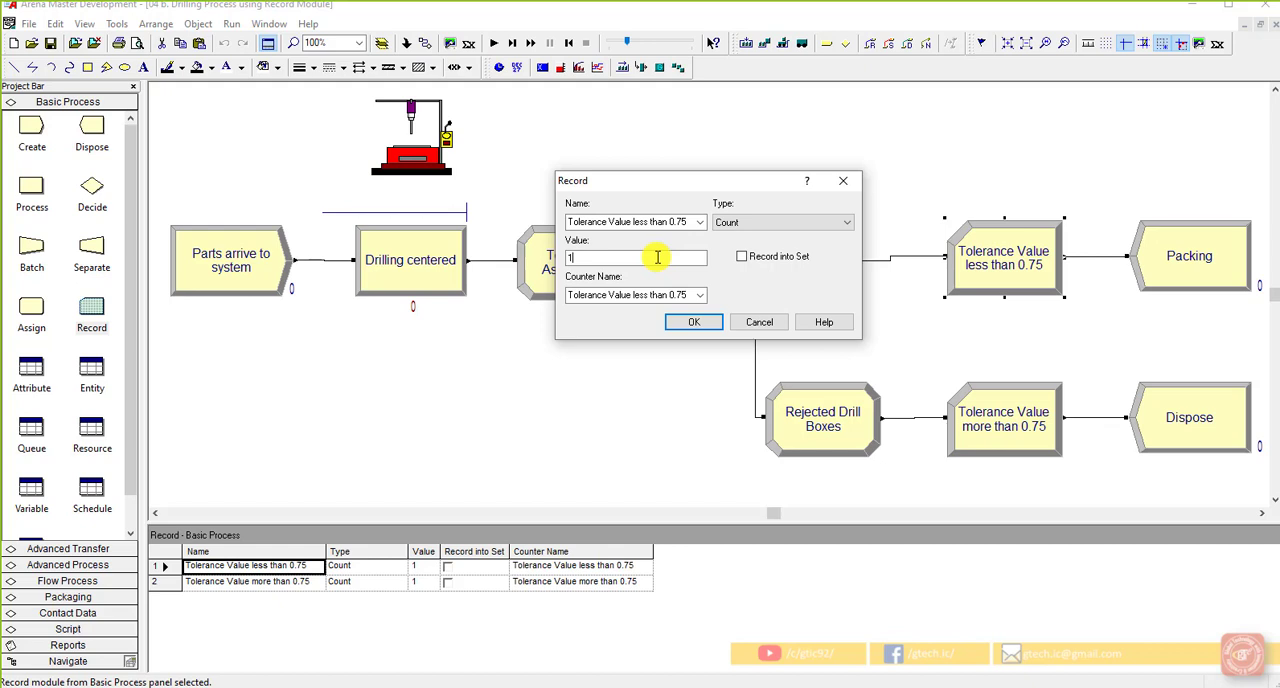
Preview the Value and Tally Name fields of the Expression type, and restore the record type to Count
{"action": "left_click", "coordinate": [757, 226]}
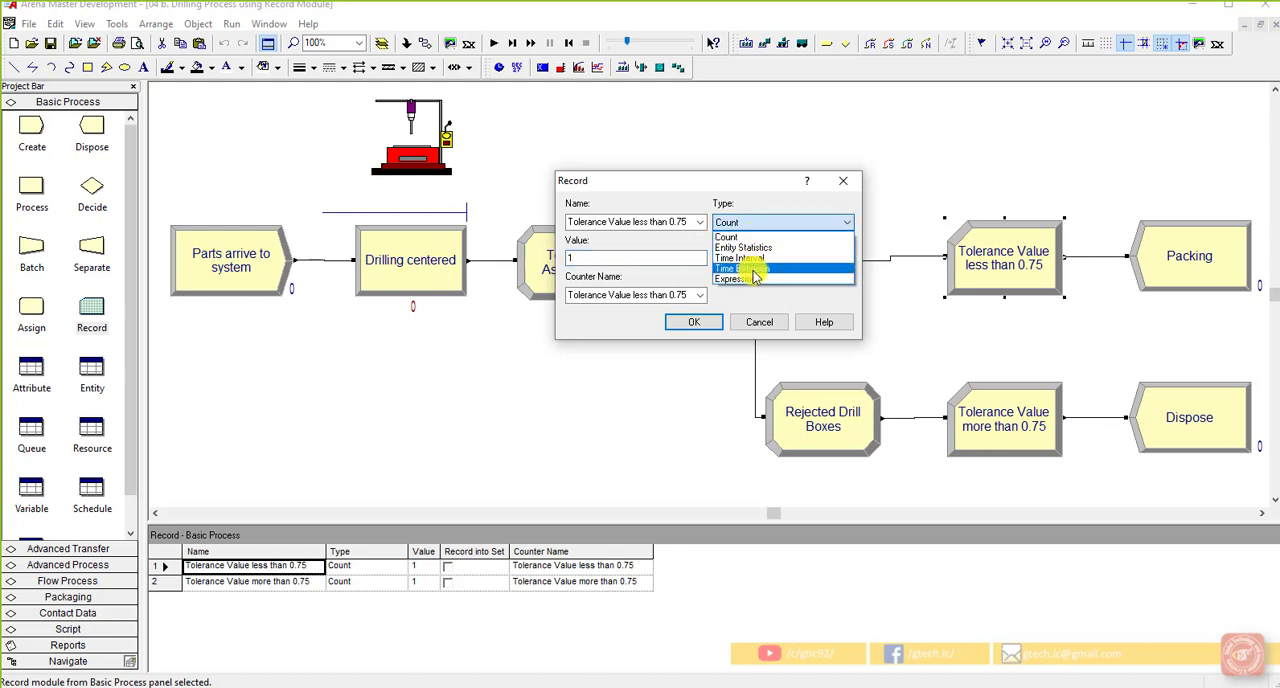
{"action": "left_click", "coordinate": [757, 280]}
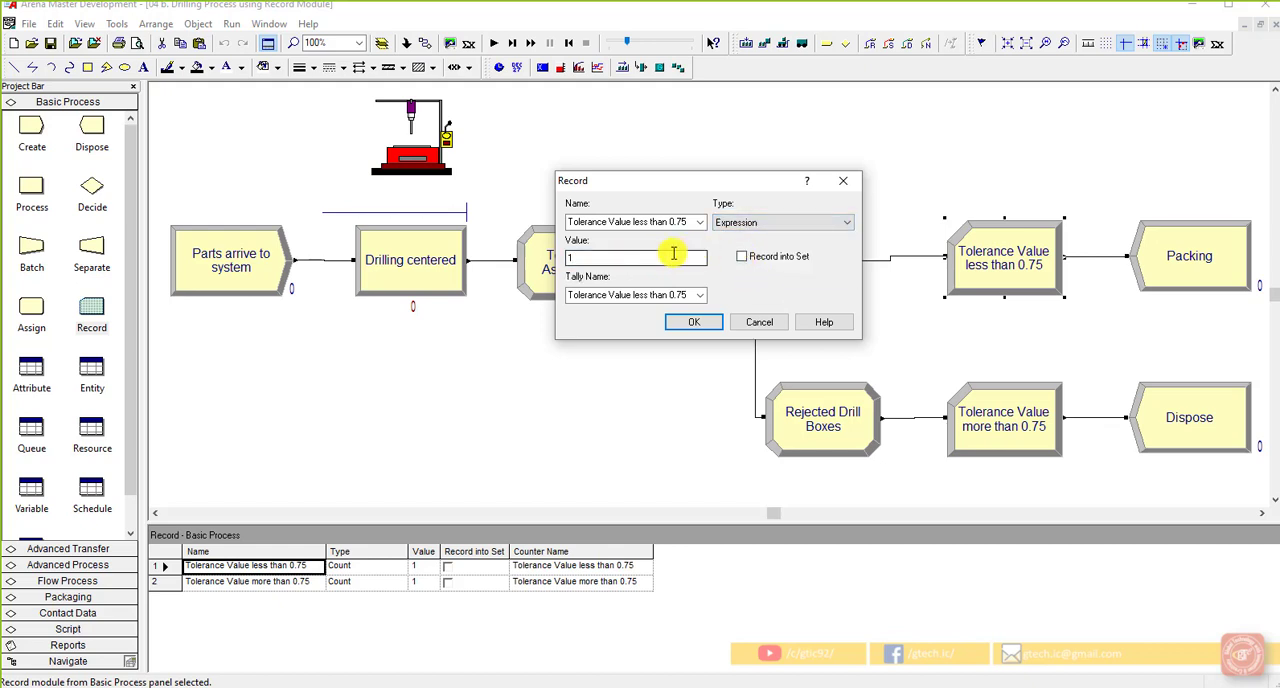
{"action": "left_click", "coordinate": [801, 223]}
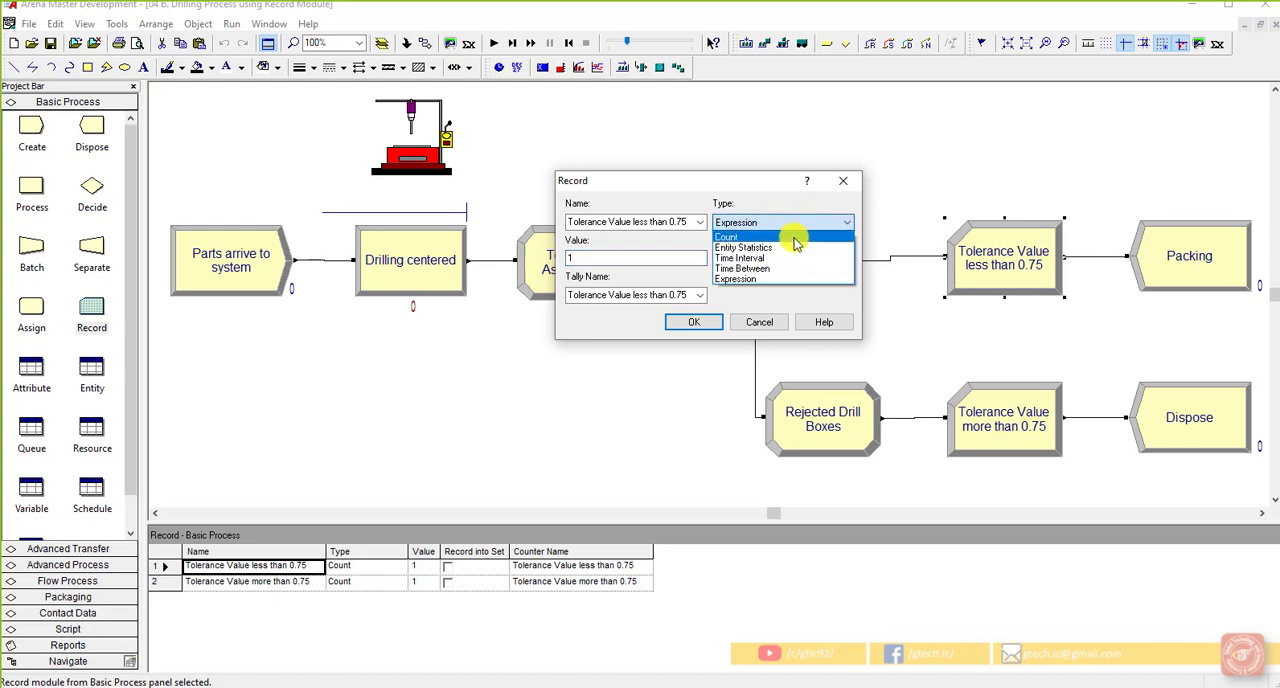
{"action": "left_click", "coordinate": [791, 238]}
{"action": "left_click", "coordinate": [679, 256]}
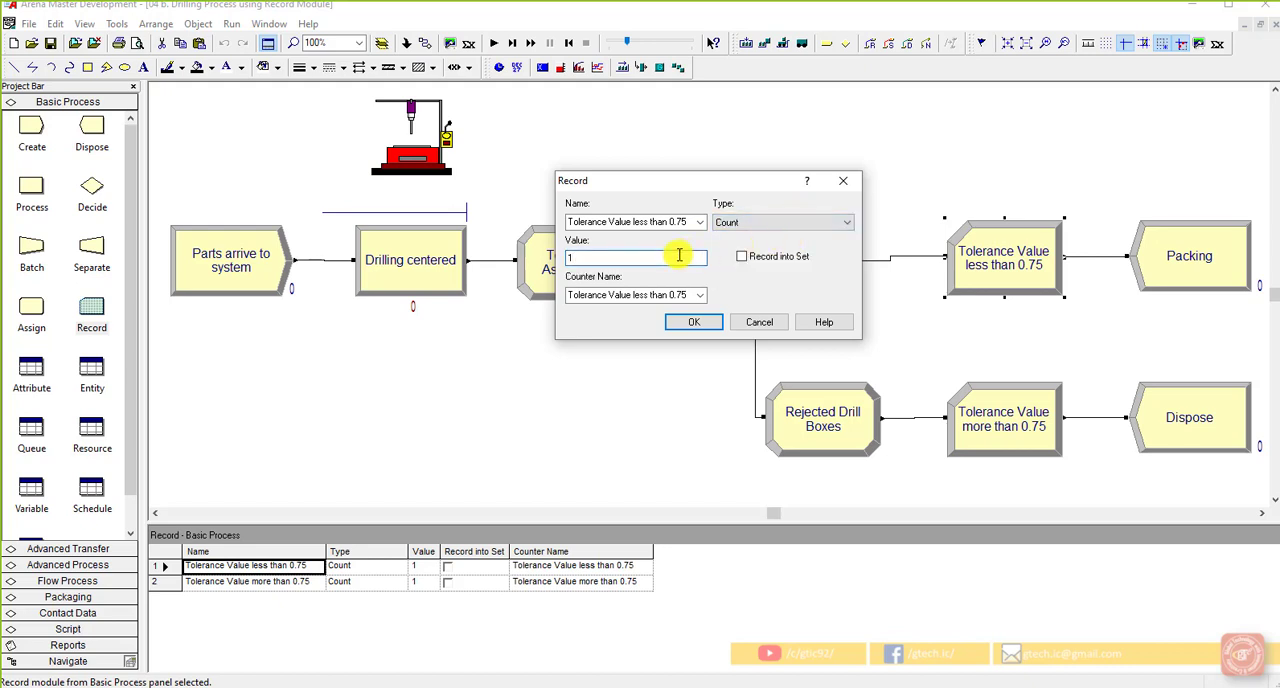
Preview the Tally Name field under the Time Between, Expression and Time Interval record types
{"action": "left_click", "coordinate": [778, 224]}
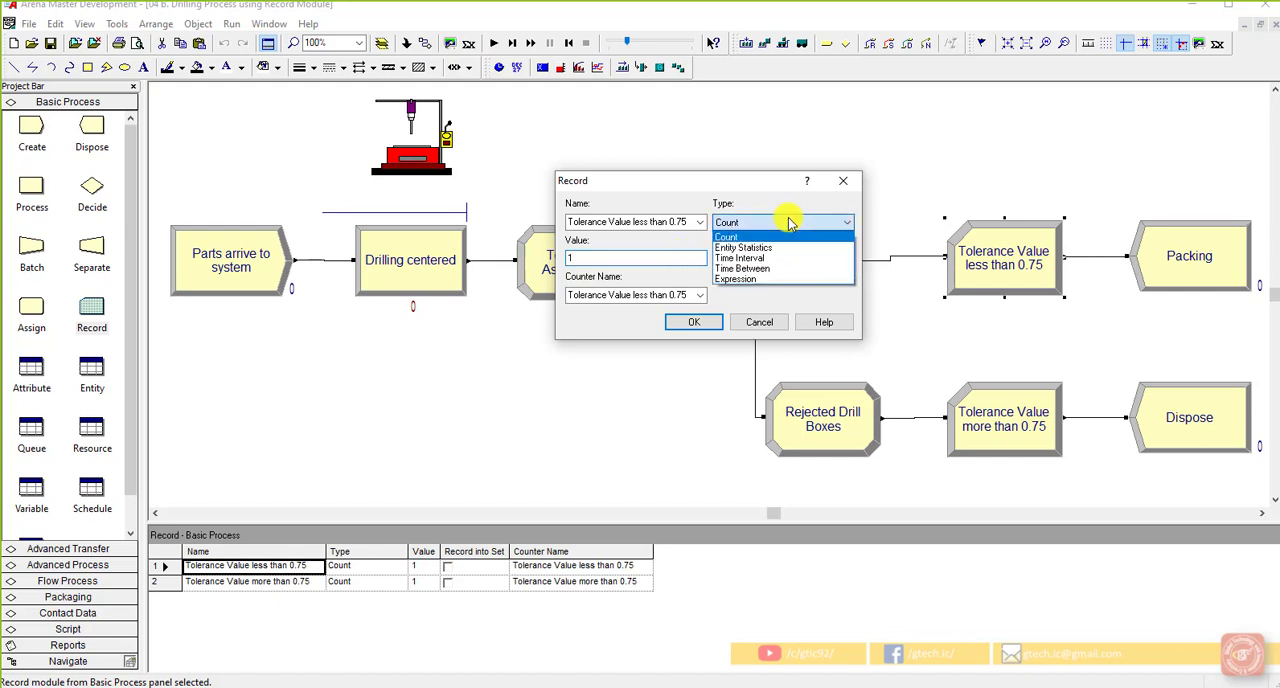
{"action": "left_click", "coordinate": [776, 268]}
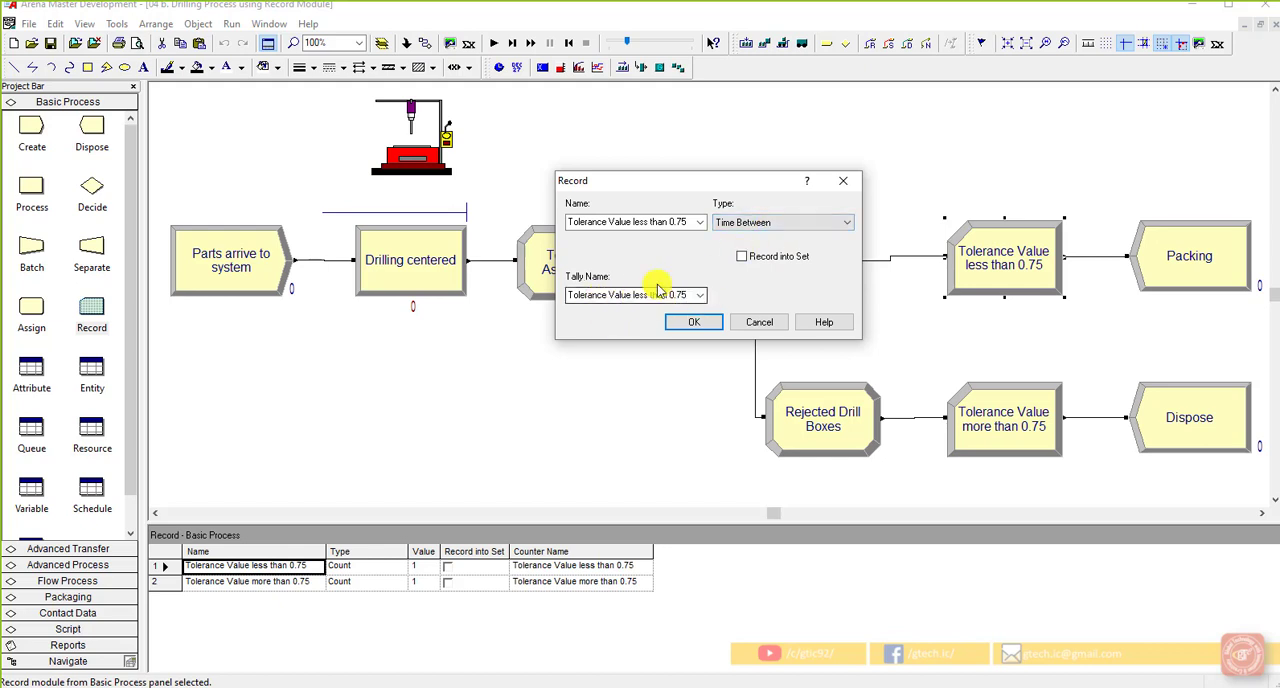
{"action": "left_click", "coordinate": [748, 222]}
{"action": "left_click", "coordinate": [752, 280]}
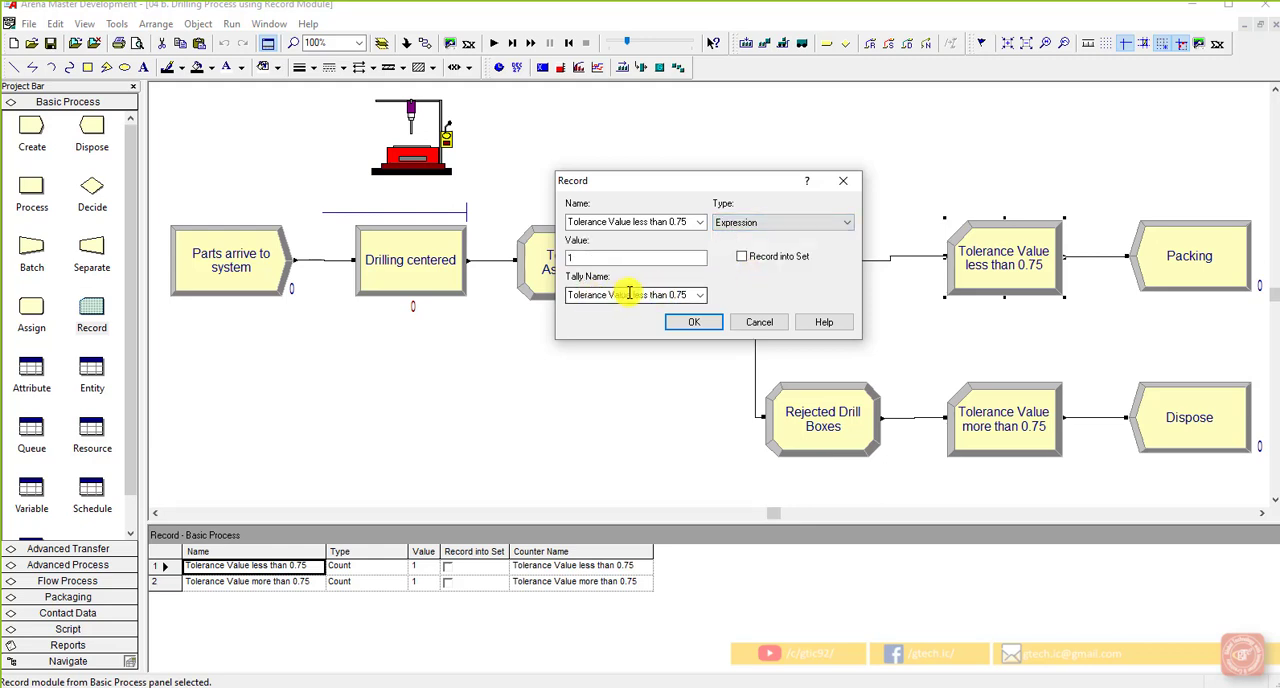
{"action": "left_click", "coordinate": [747, 223]}
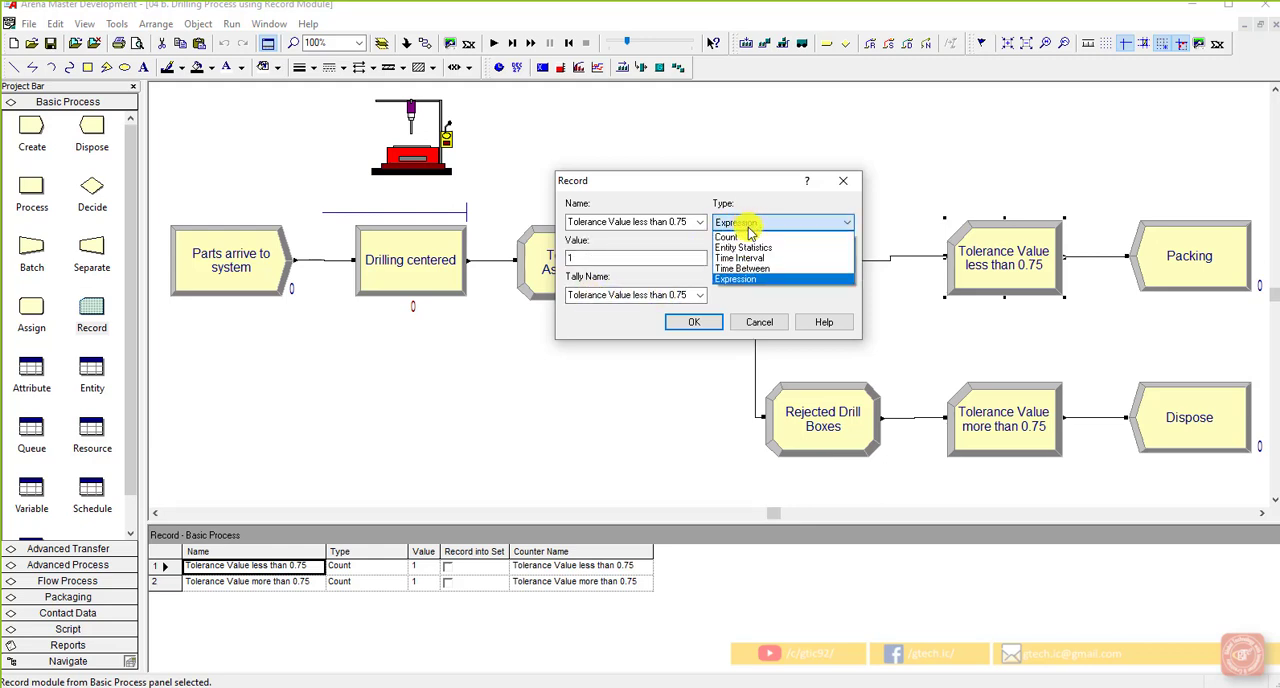
{"action": "left_click", "coordinate": [757, 259]}
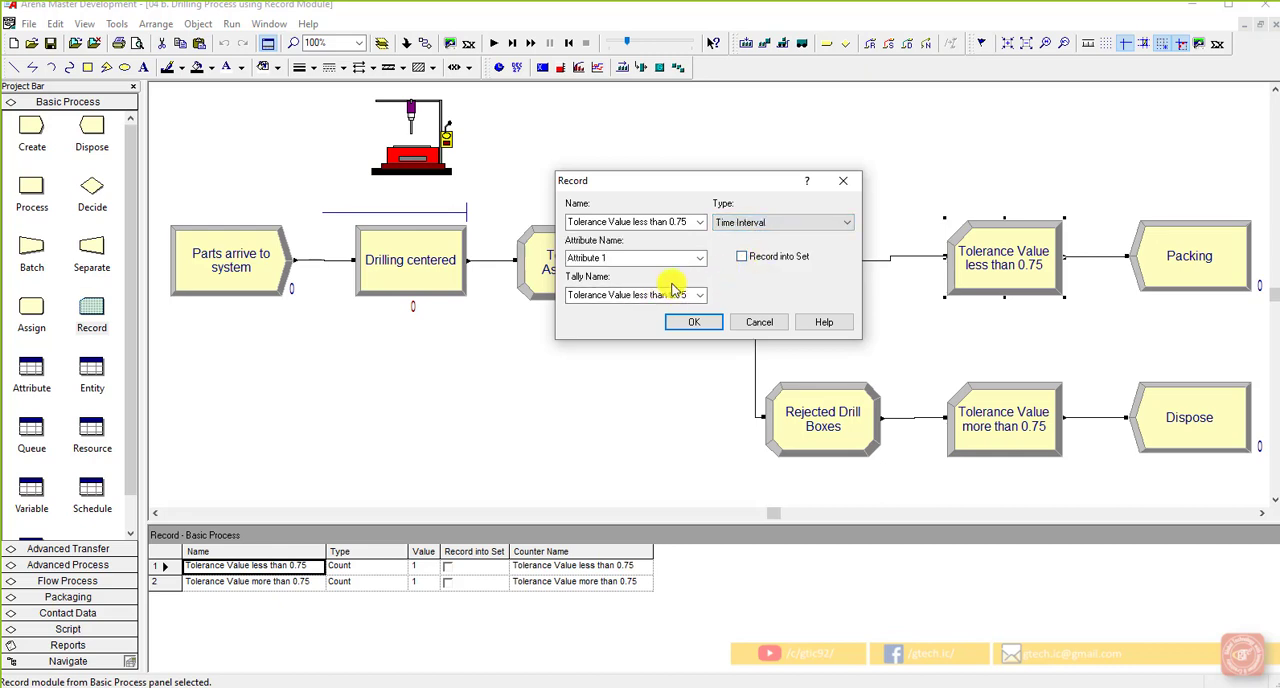
Preview the Entity Statistics record type and set the type back to Count to check its Counter Name field
{"action": "left_click", "coordinate": [772, 224]}
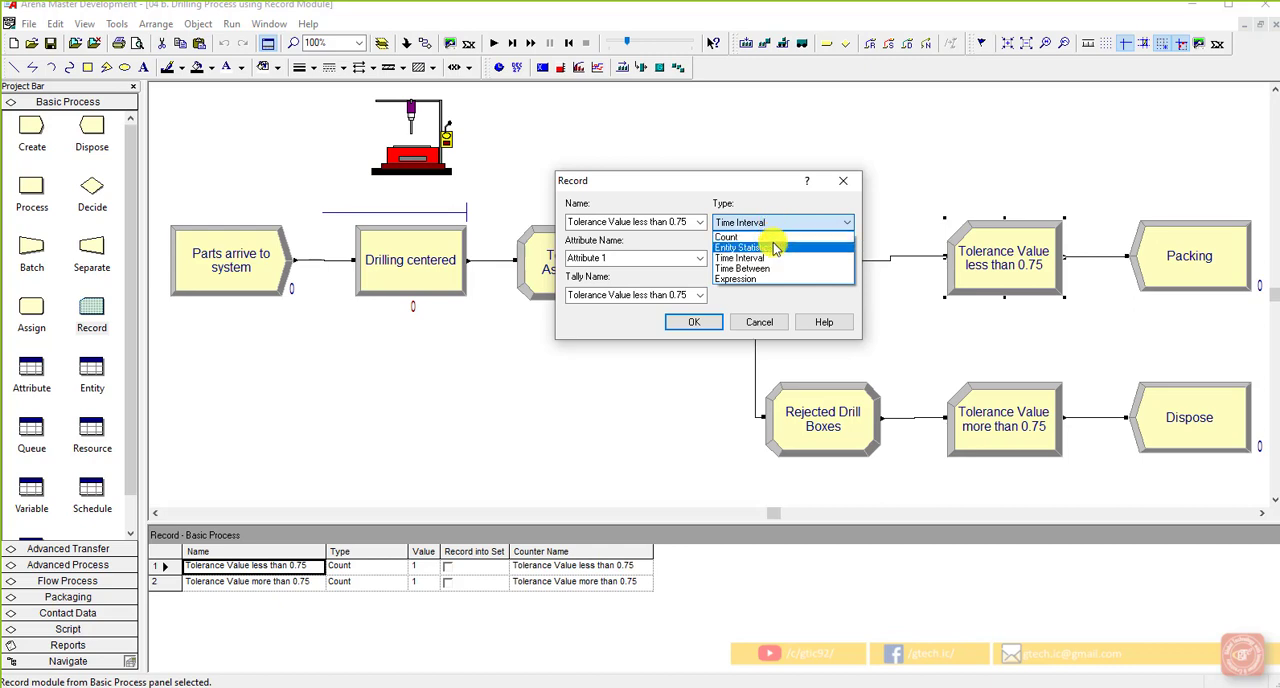
{"action": "left_click", "coordinate": [771, 247]}
{"action": "left_click", "coordinate": [774, 227]}
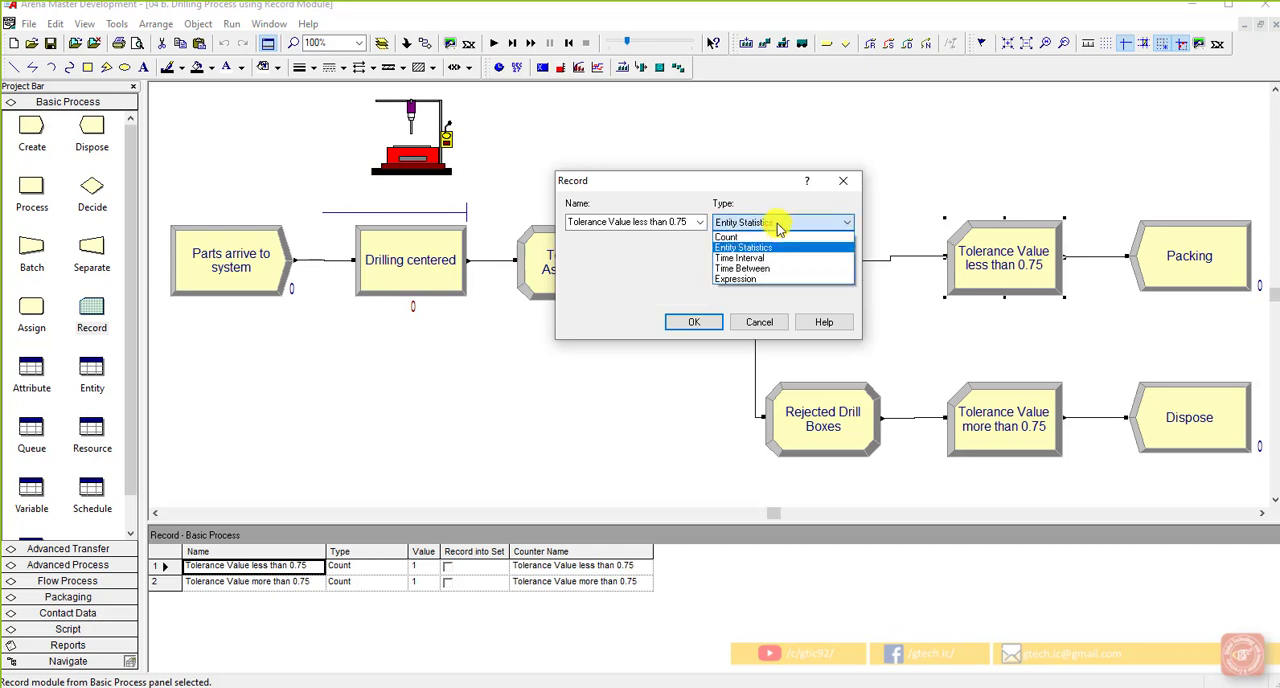
{"action": "left_click", "coordinate": [664, 266]}
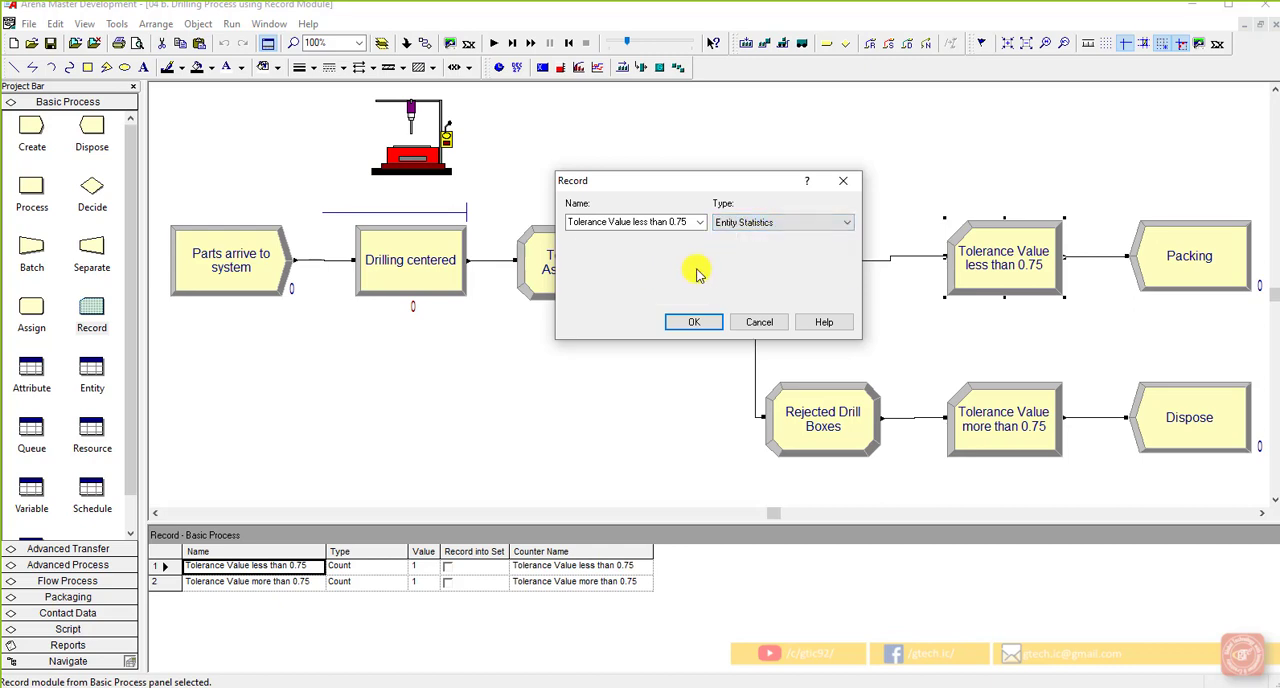
{"action": "left_click", "coordinate": [762, 226]}
{"action": "left_click", "coordinate": [765, 231]}
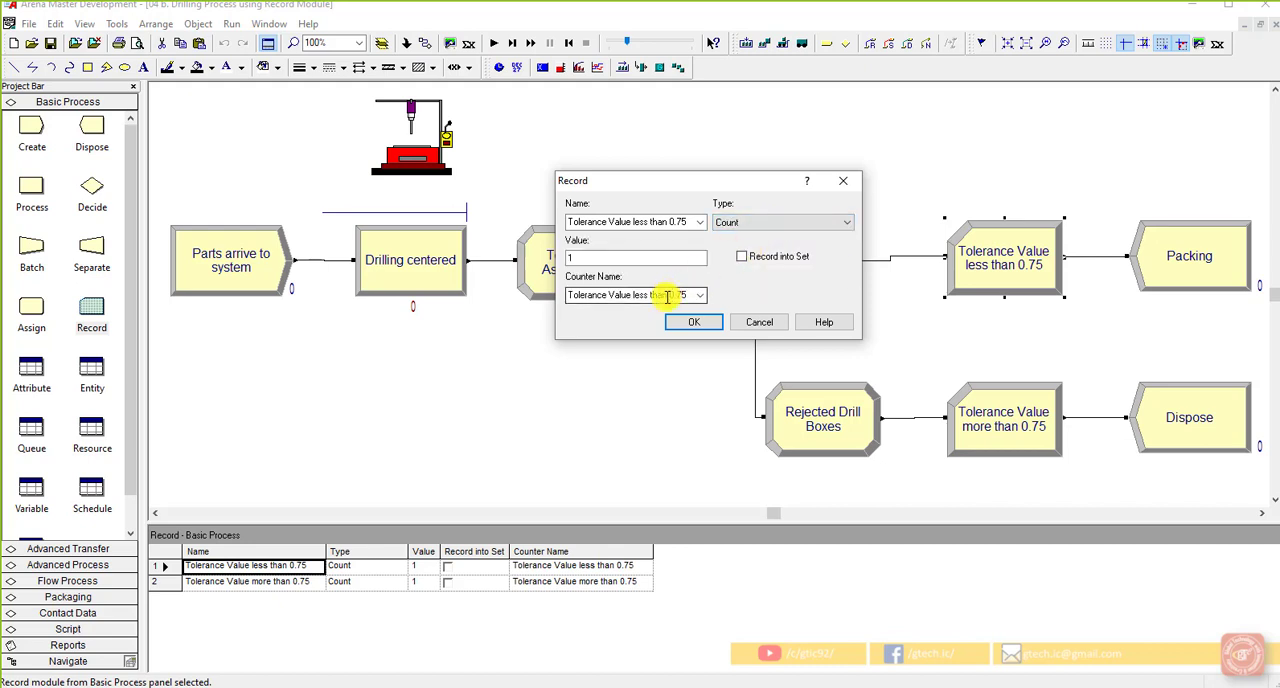
Preview the fields of the Time Interval and Expression record types, and set the type back to Count
{"action": "left_click", "coordinate": [760, 224]}
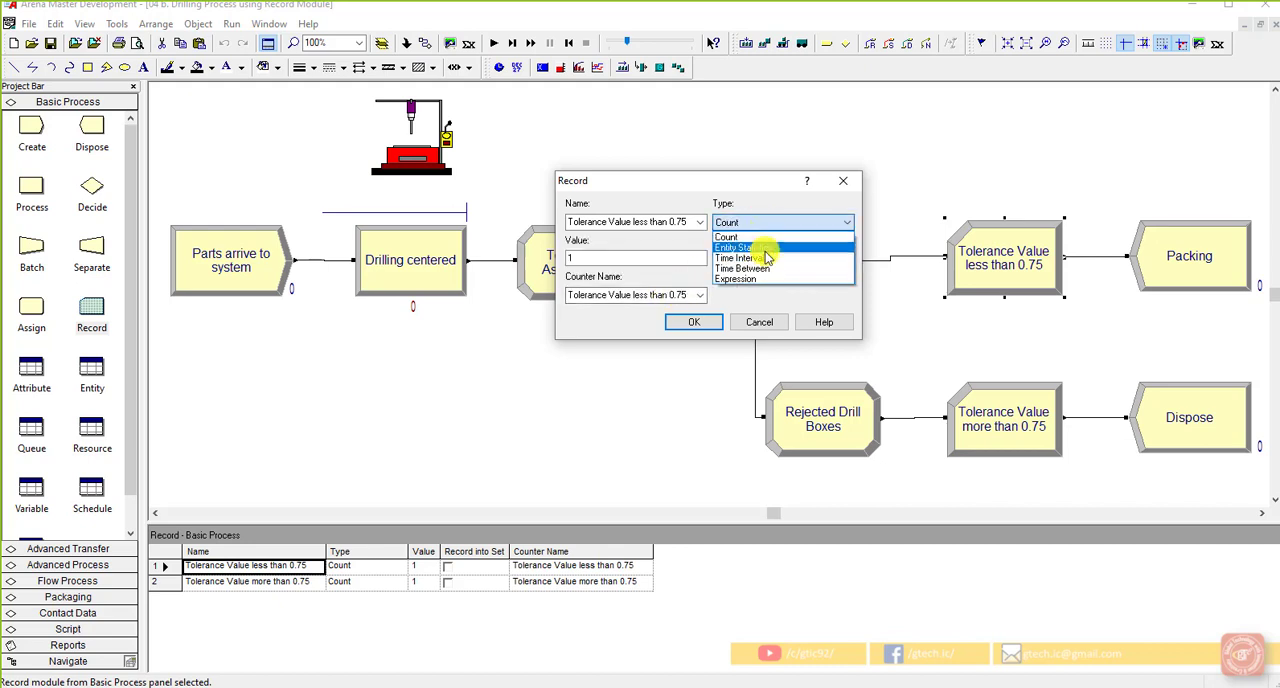
{"action": "left_click", "coordinate": [756, 258]}
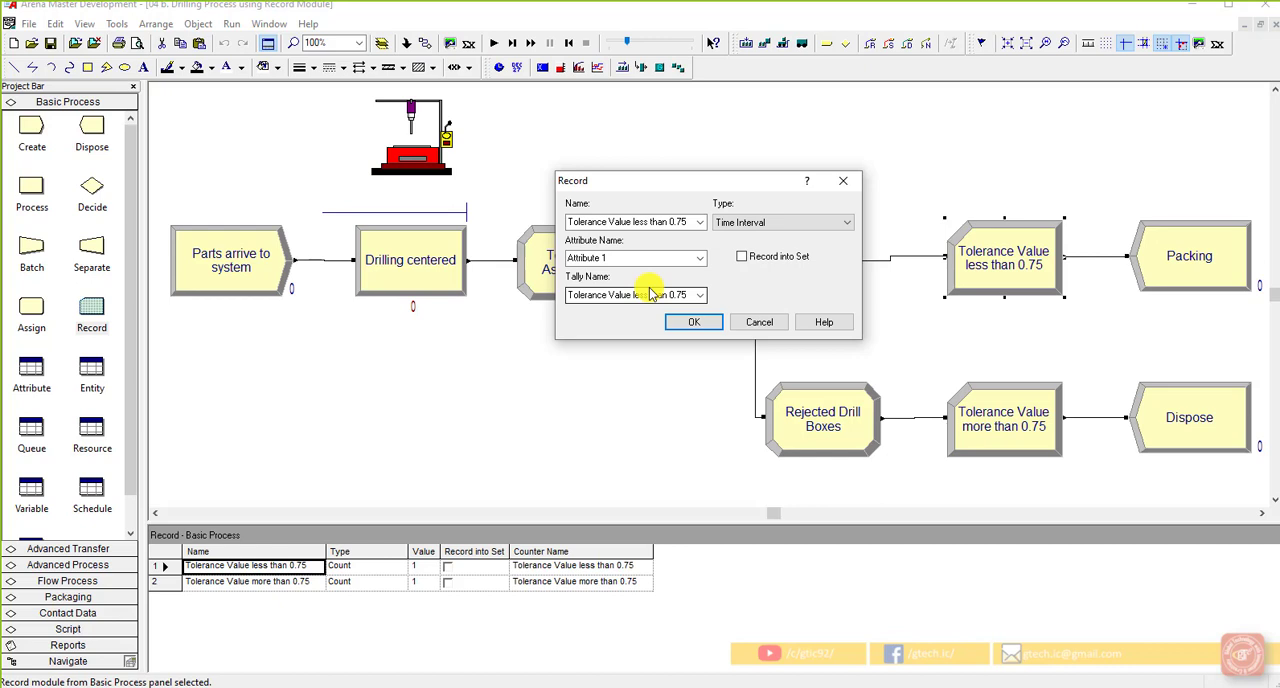
{"action": "left_click", "coordinate": [798, 225]}
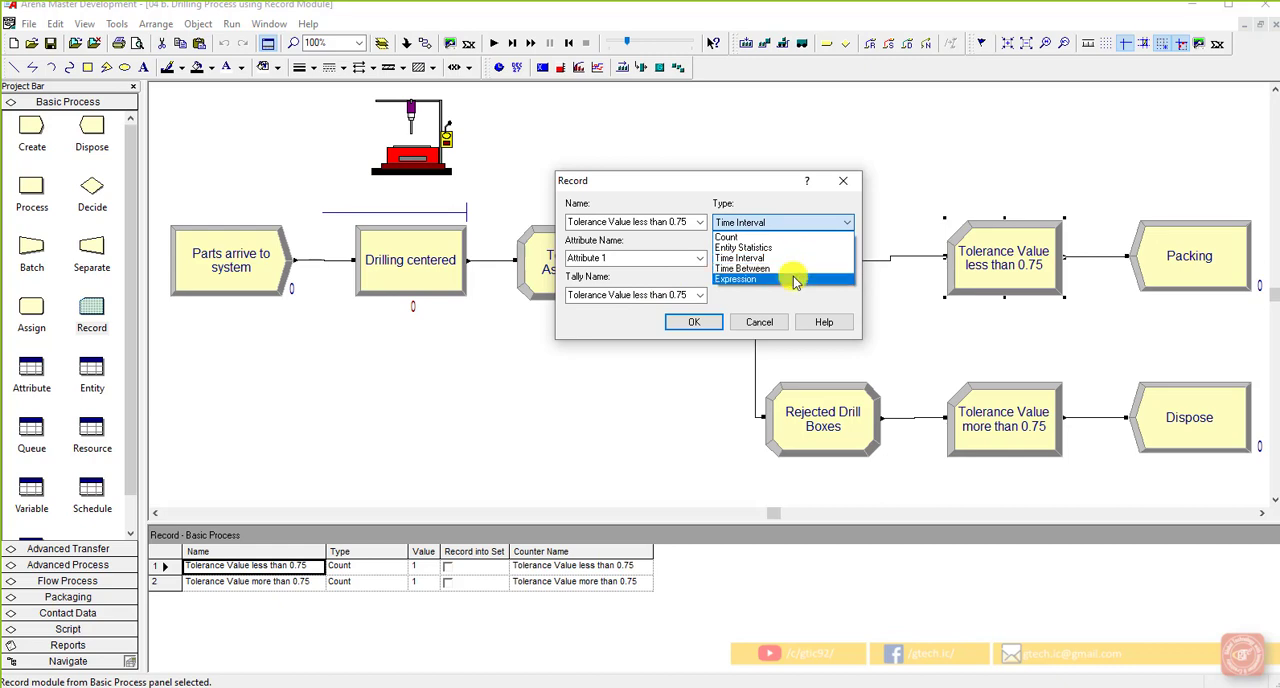
{"action": "left_click", "coordinate": [795, 280]}
{"action": "left_click", "coordinate": [812, 222]}
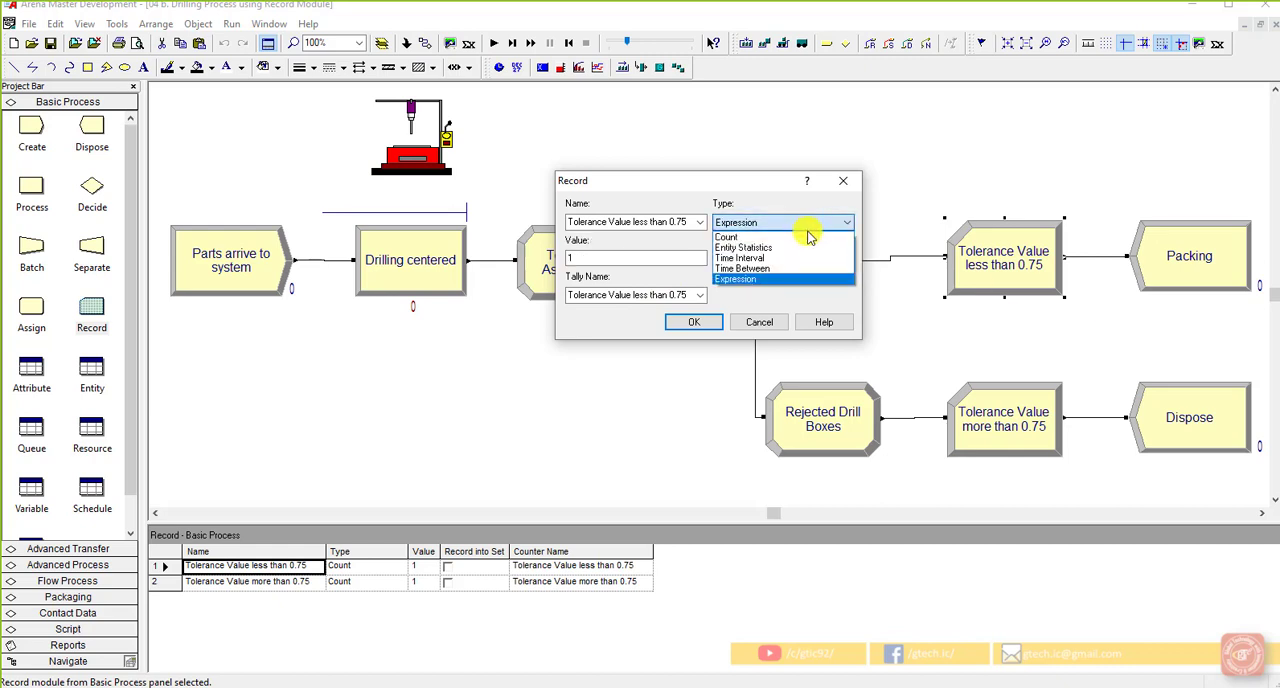
{"action": "left_click", "coordinate": [810, 237]}
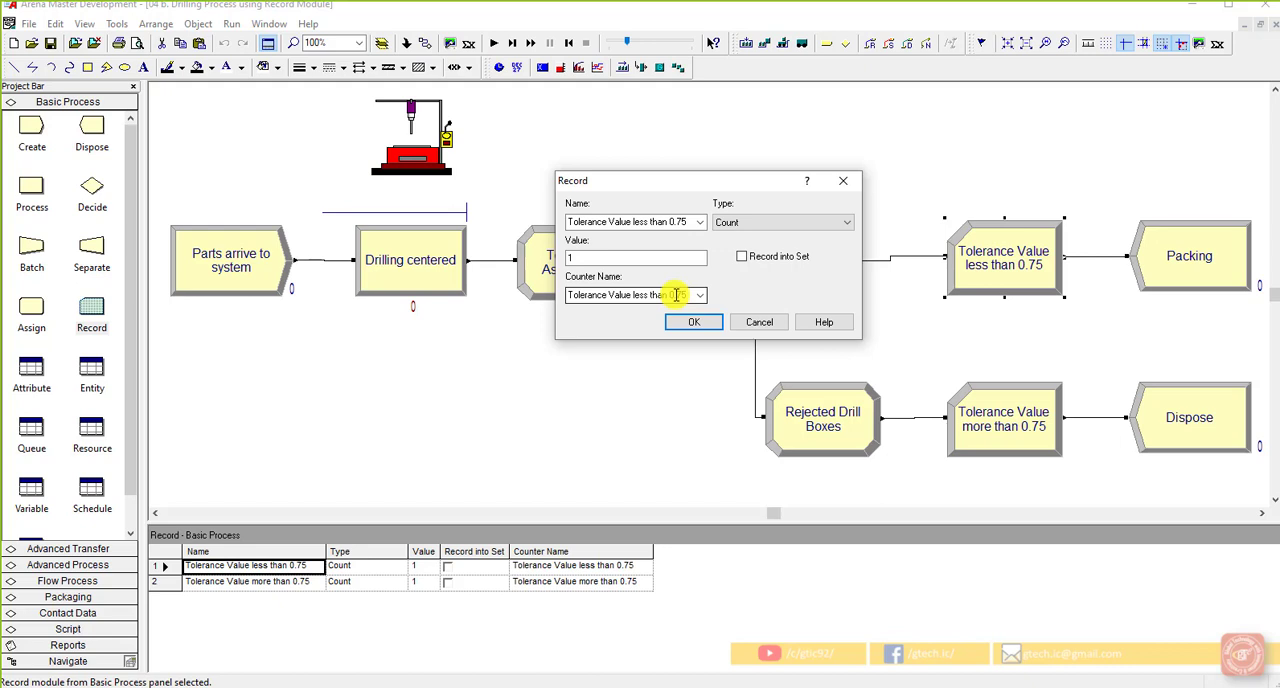
Preview the Counter Set Name and Set Index fields that Record into Set offers, re-enter Set Index 1, and close the Record settings without saving
{"action": "left_click", "coordinate": [783, 260]}
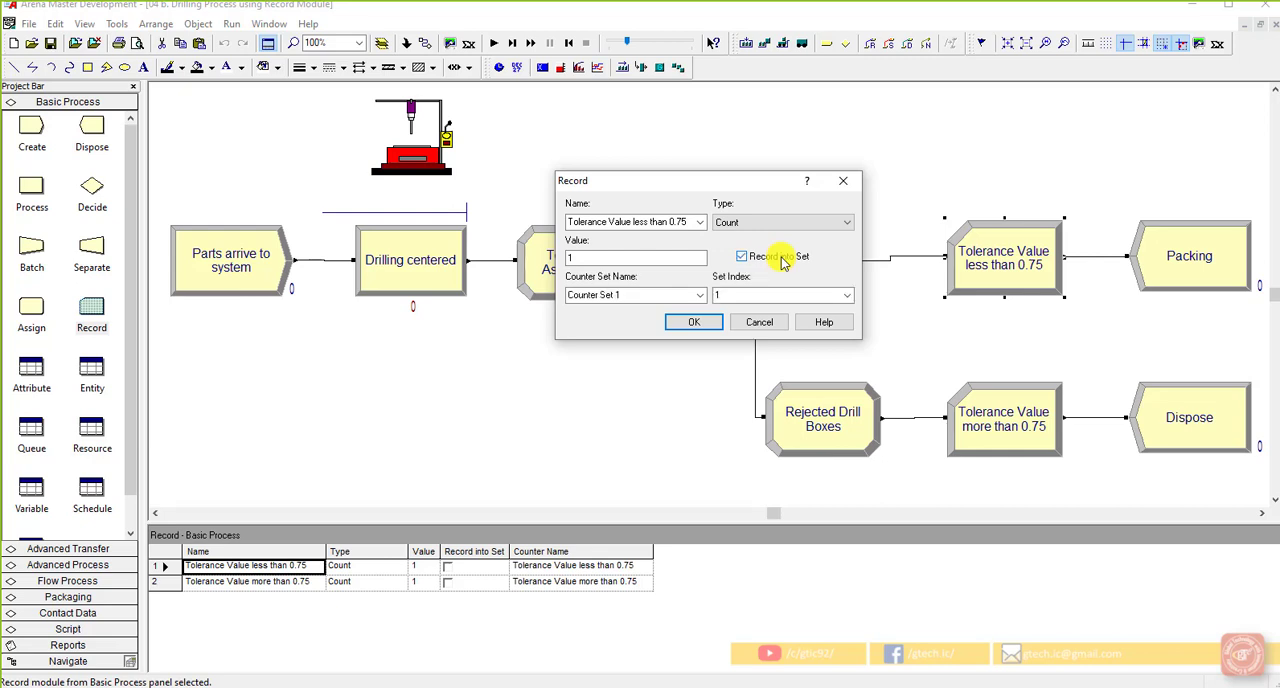
{"action": "left_click", "coordinate": [686, 259]}
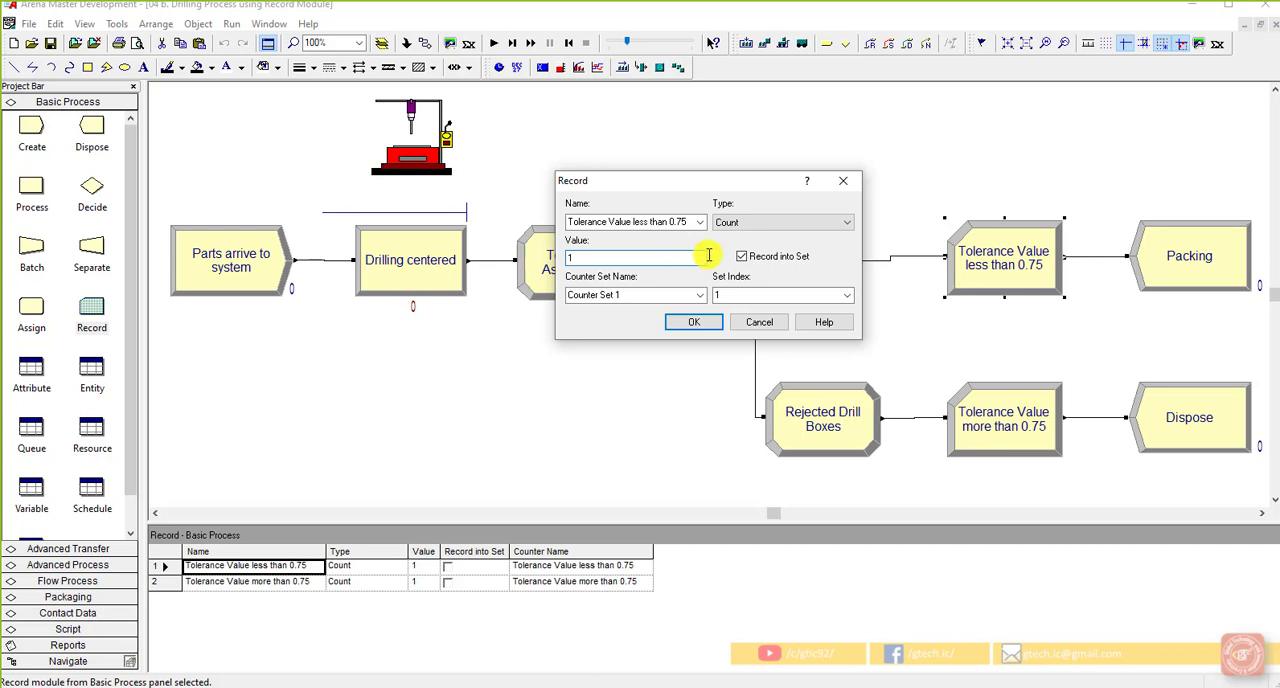
{"action": "left_click", "coordinate": [742, 257]}
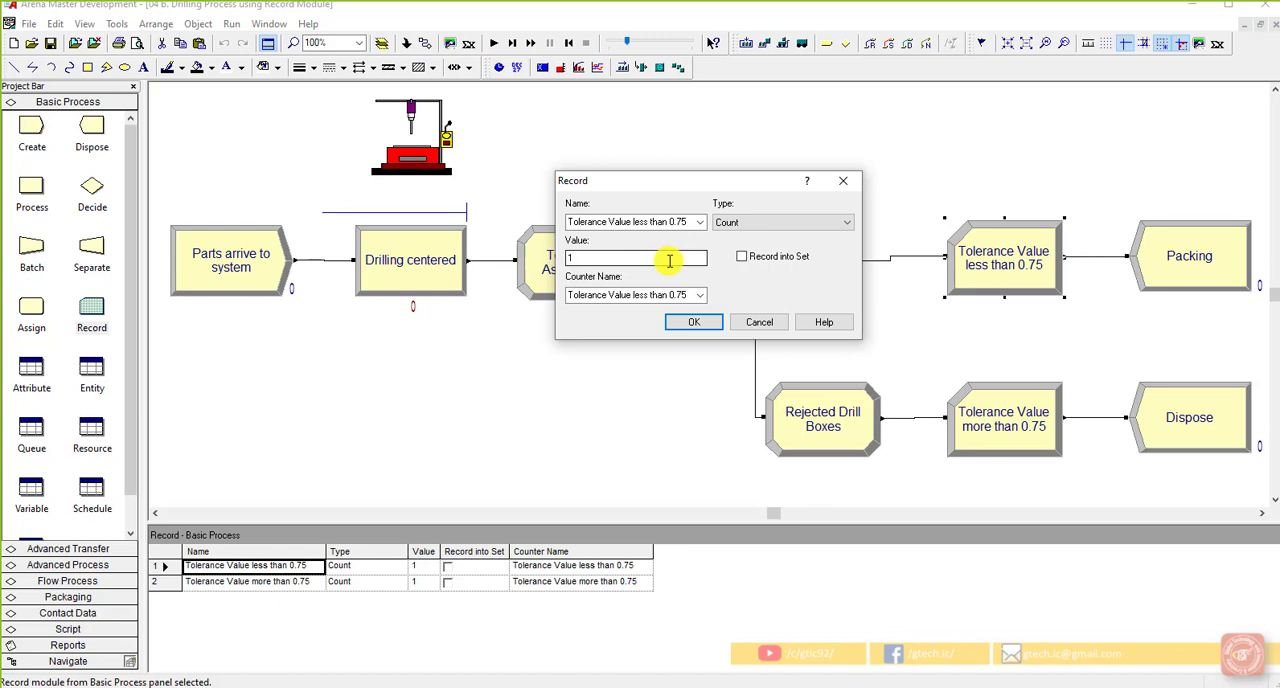
{"action": "left_click", "coordinate": [742, 257]}
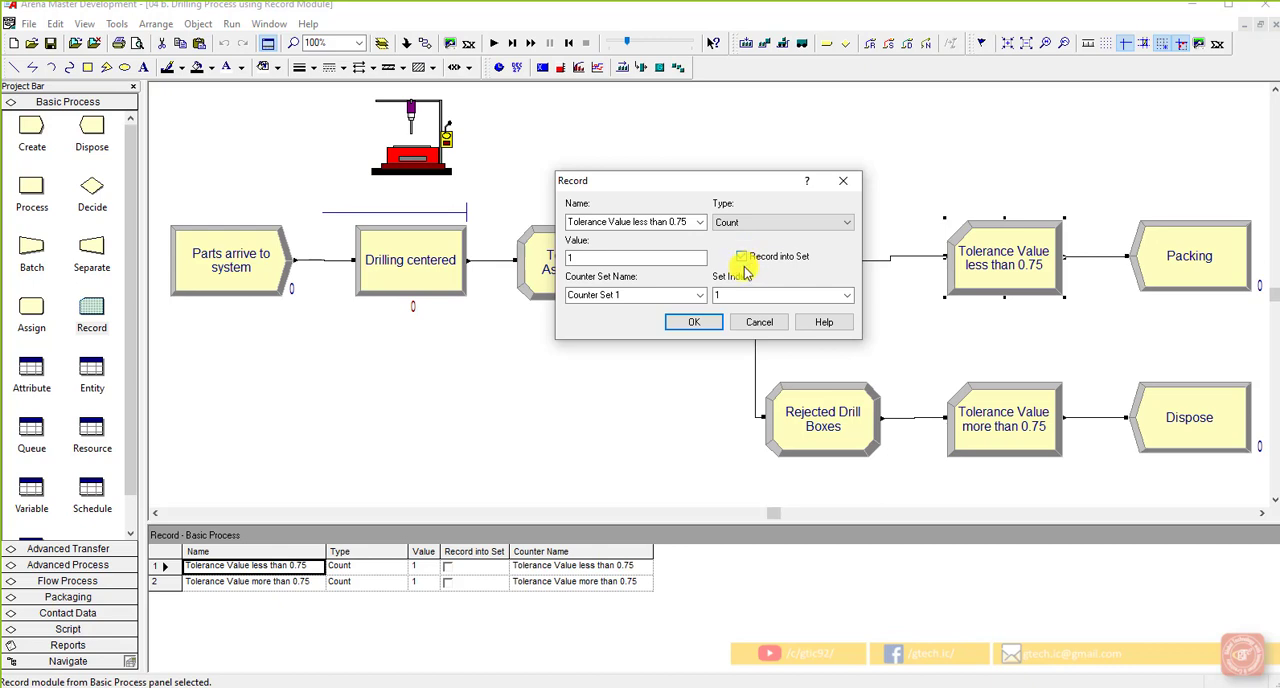
{"action": "left_click", "coordinate": [744, 292]}
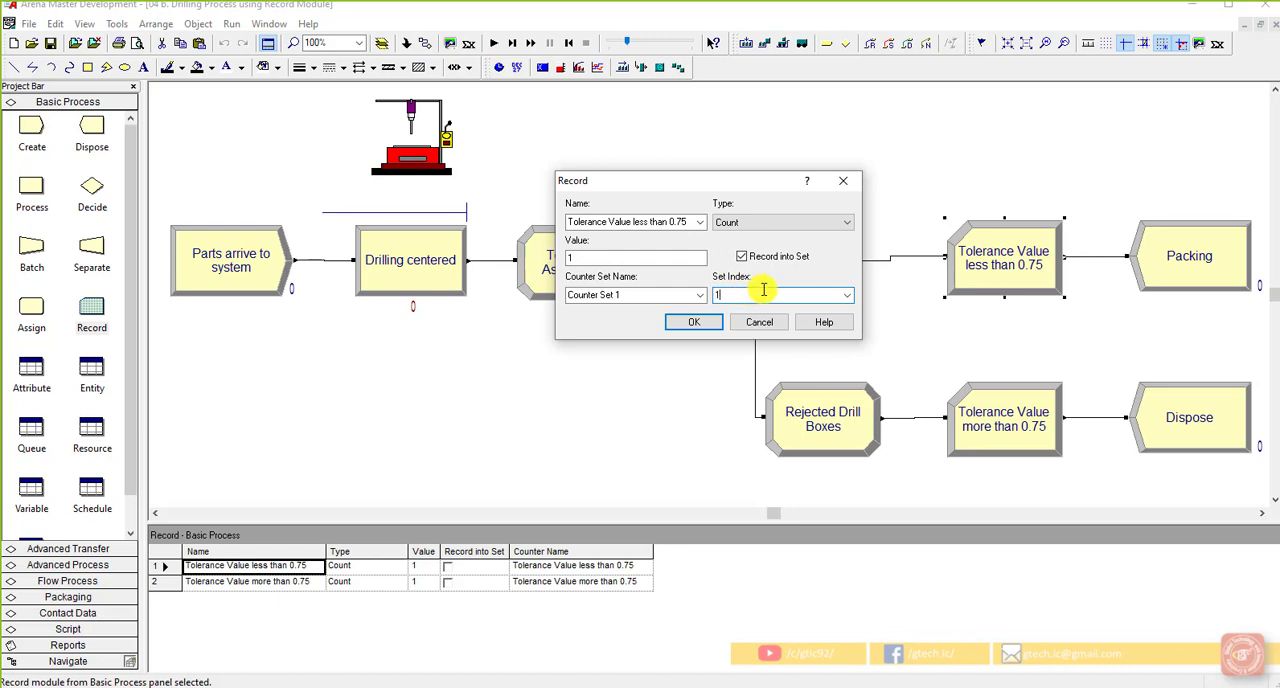
{"action": "key", "text": "BackSpace"}
{"action": "type", "text": "1"}
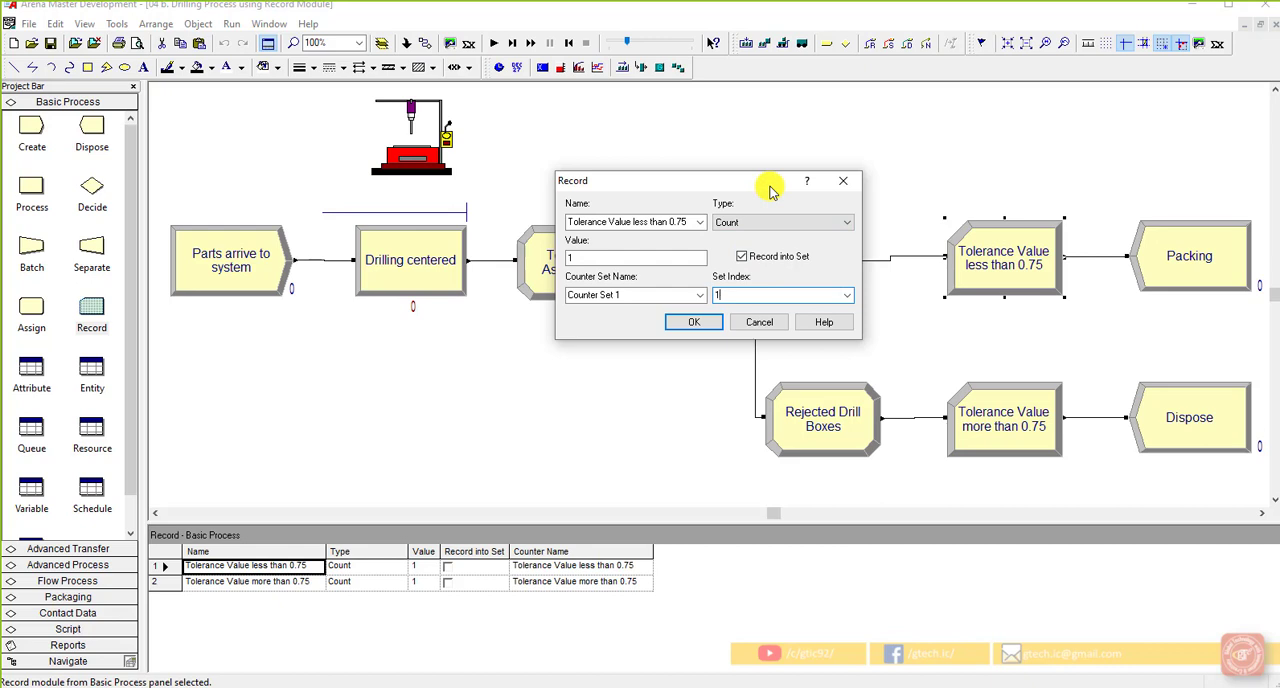
{"action": "left_click", "coordinate": [843, 181]}
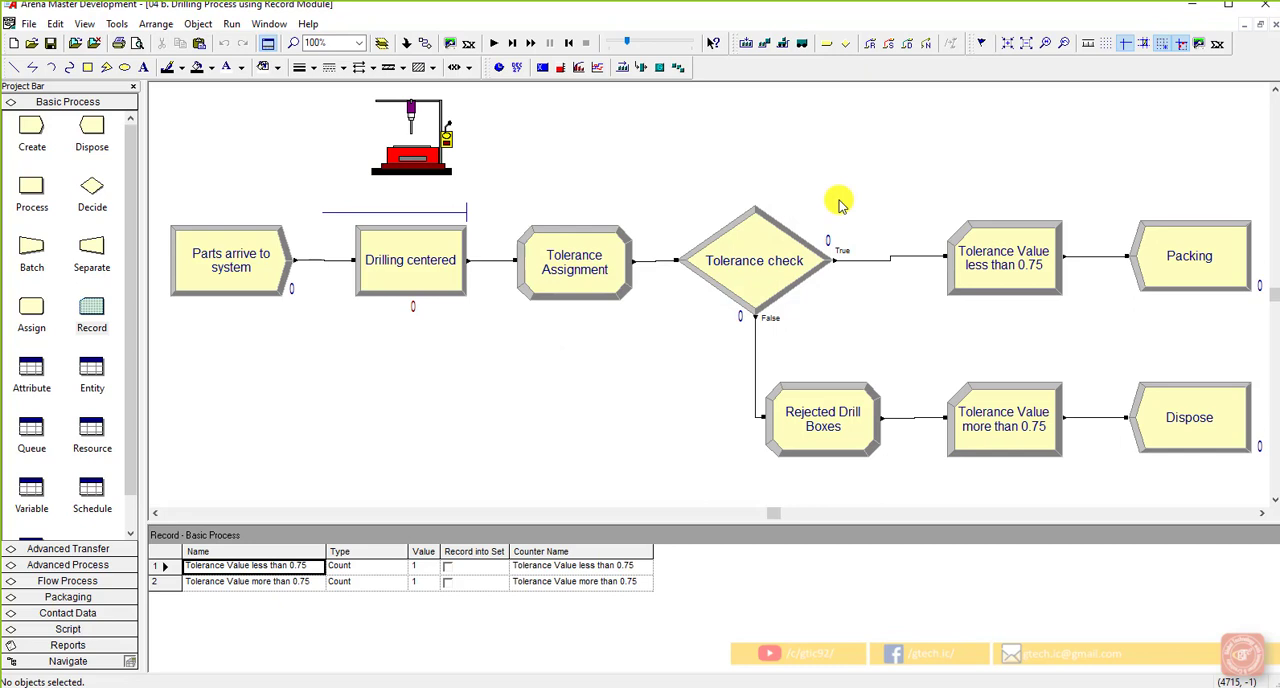
Review the arrival settings of the "Parts arrive to system" module and the process settings of the "Drilling centered" module
{"action": "double_click", "coordinate": [226, 277]}
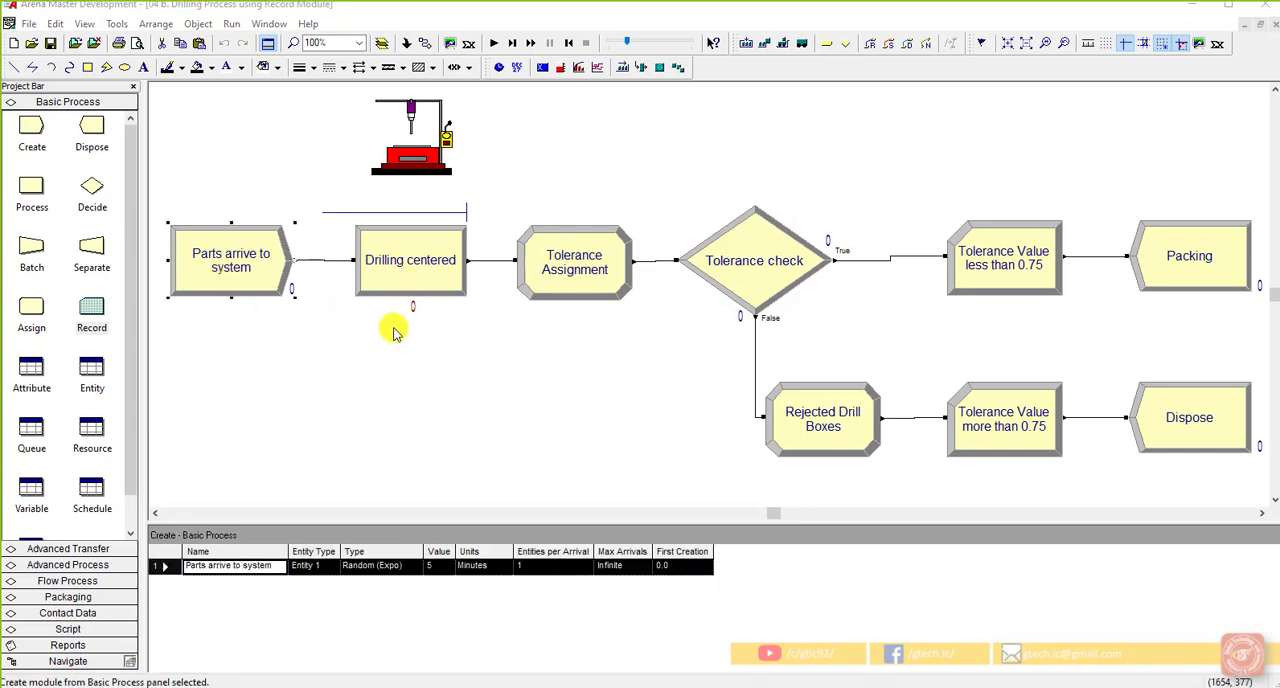
{"action": "left_click", "coordinate": [608, 300]}
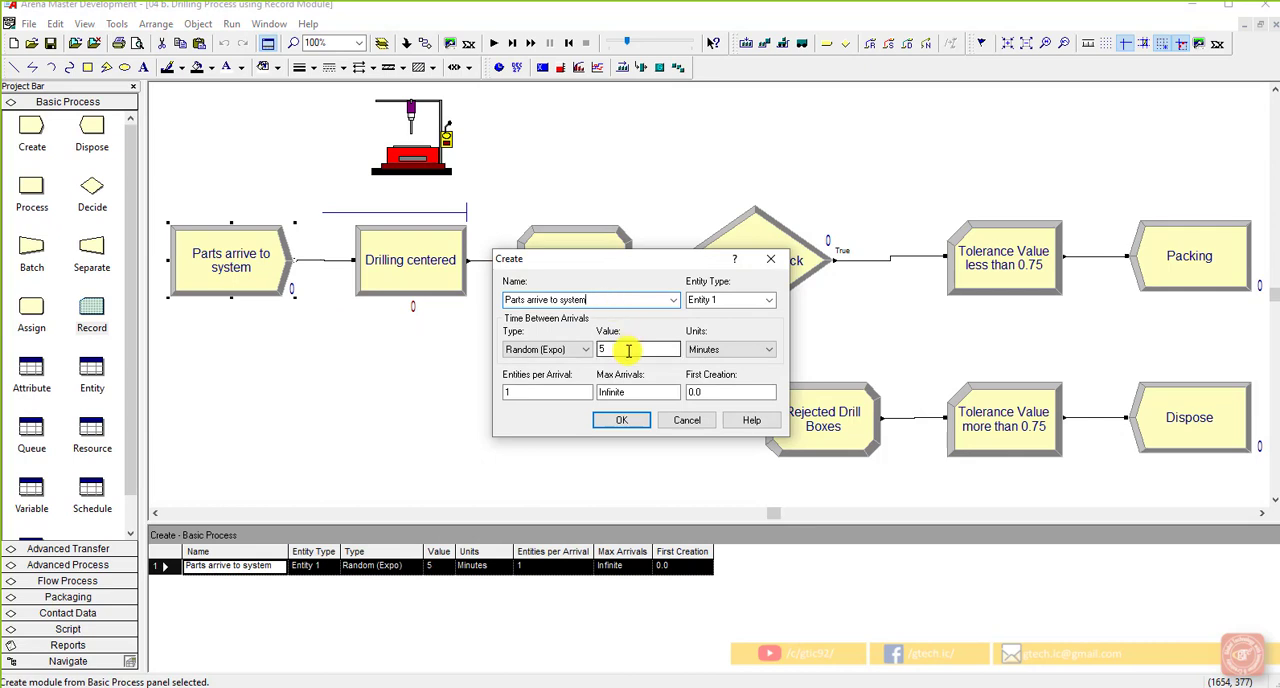
{"action": "left_click", "coordinate": [684, 420]}
{"action": "double_click", "coordinate": [443, 243]}
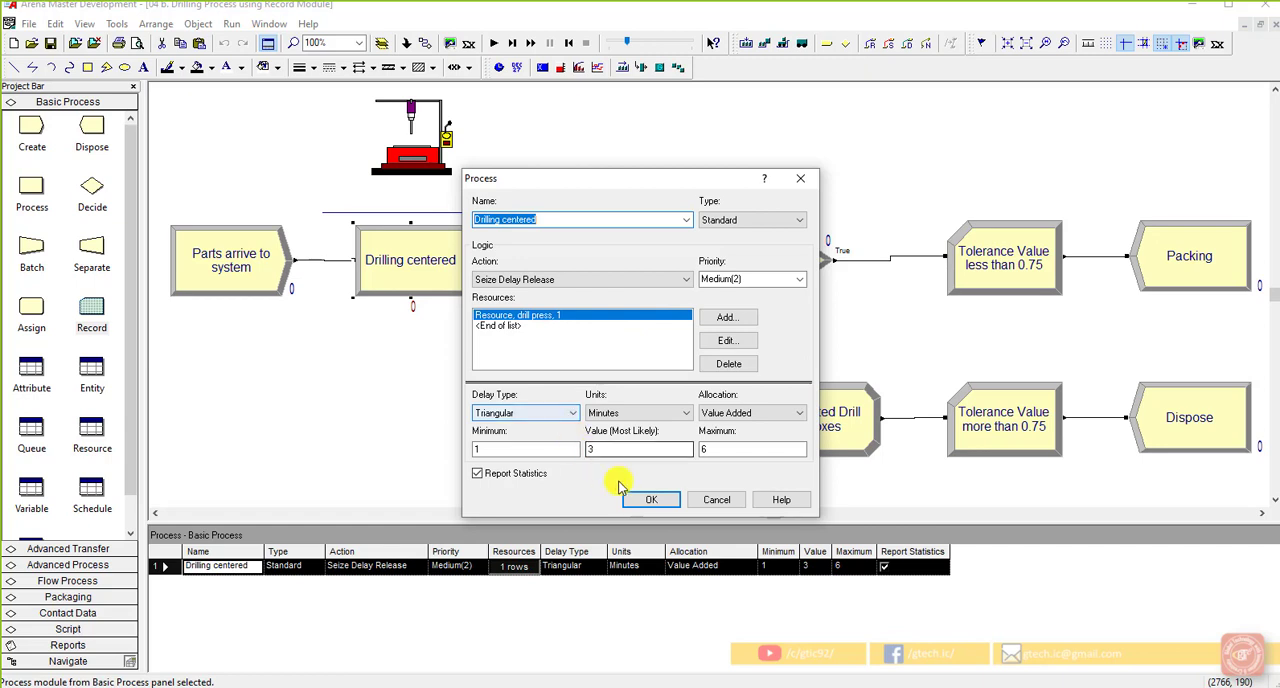
{"action": "left_click", "coordinate": [651, 498]}
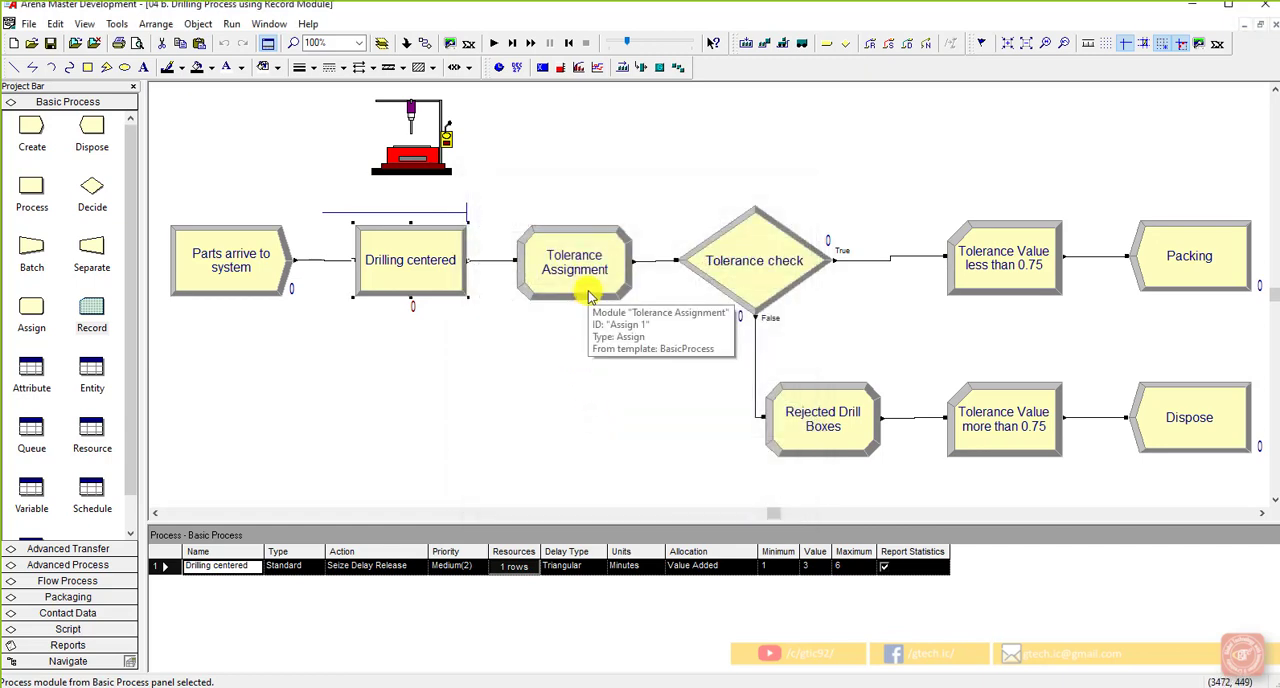
Review the attribute name and new value of the assignment in the "Tolerance Assignment" module
{"action": "double_click", "coordinate": [588, 292]}
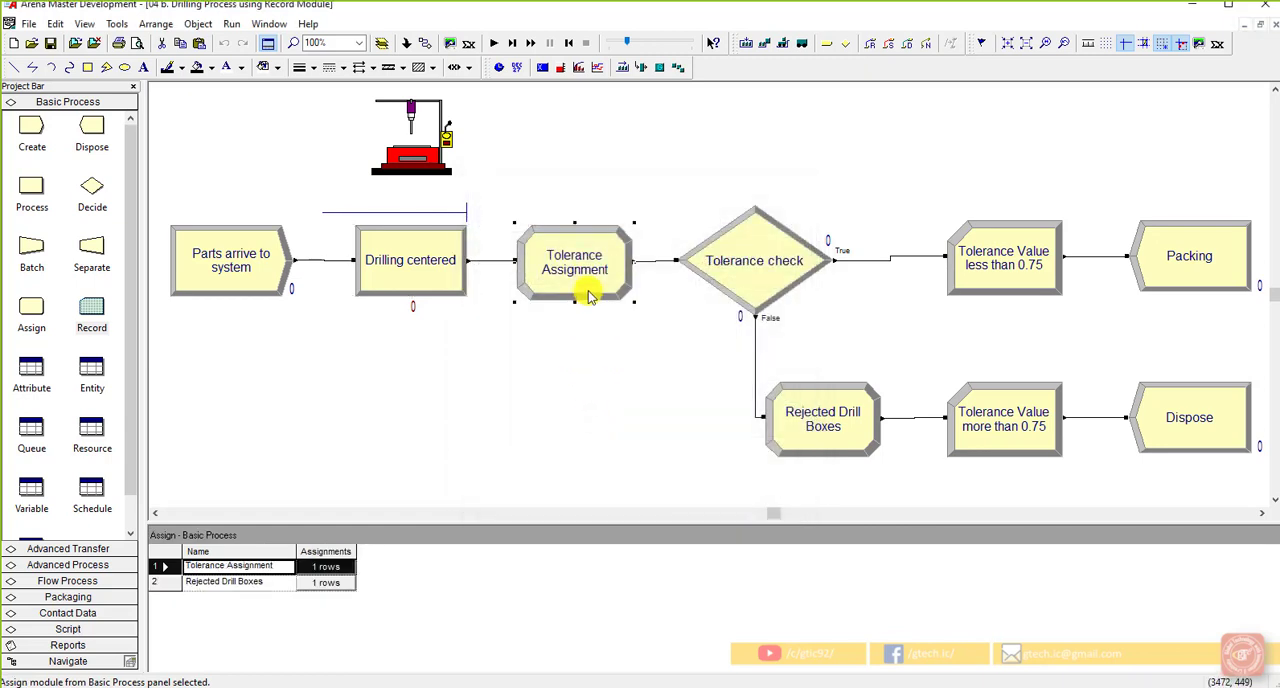
{"action": "left_click_drag", "start_coordinate": [634, 254], "coordinate": [838, 222]}
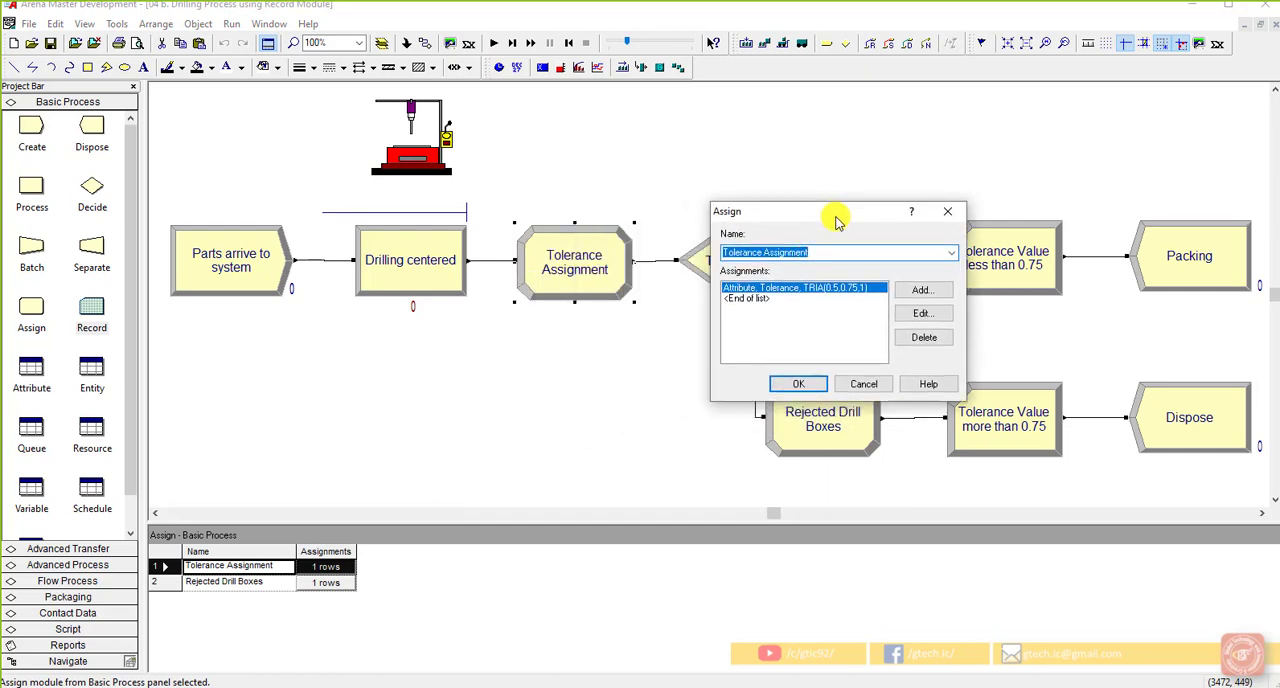
{"action": "left_click", "coordinate": [921, 313]}
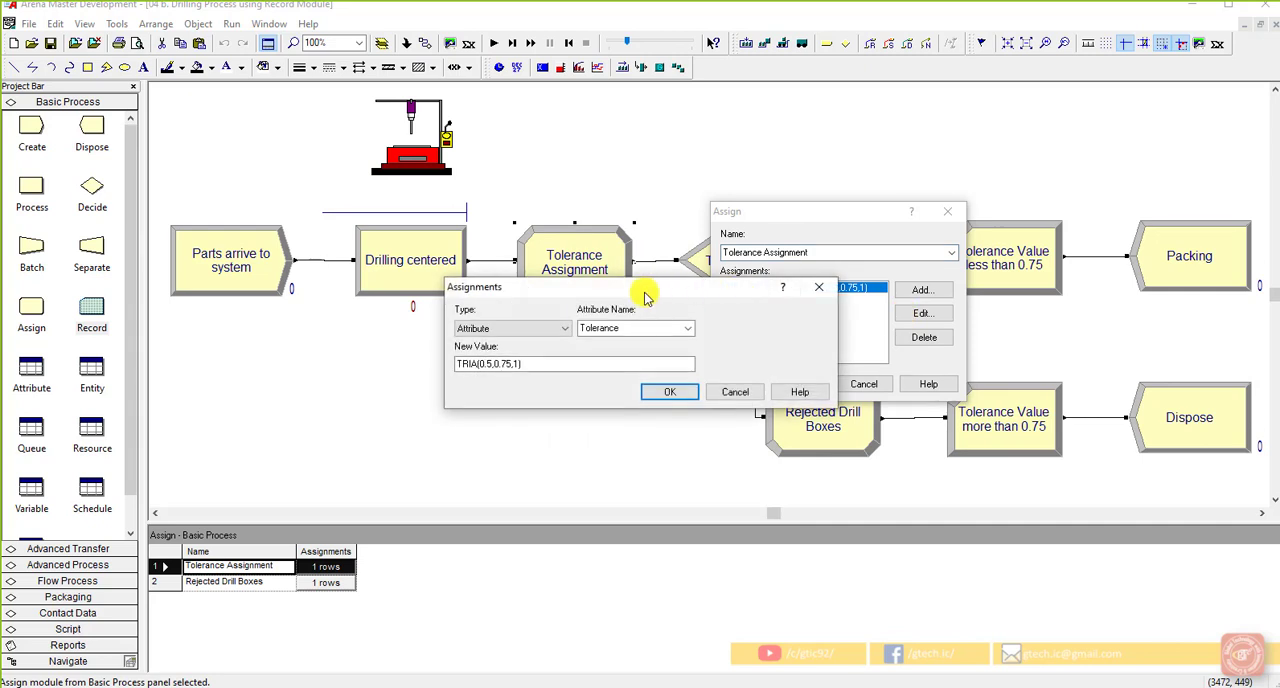
{"action": "left_click_drag", "start_coordinate": [651, 286], "coordinate": [691, 326]}
{"action": "double_click", "coordinate": [680, 367]}
{"action": "right_click", "coordinate": [678, 369]}
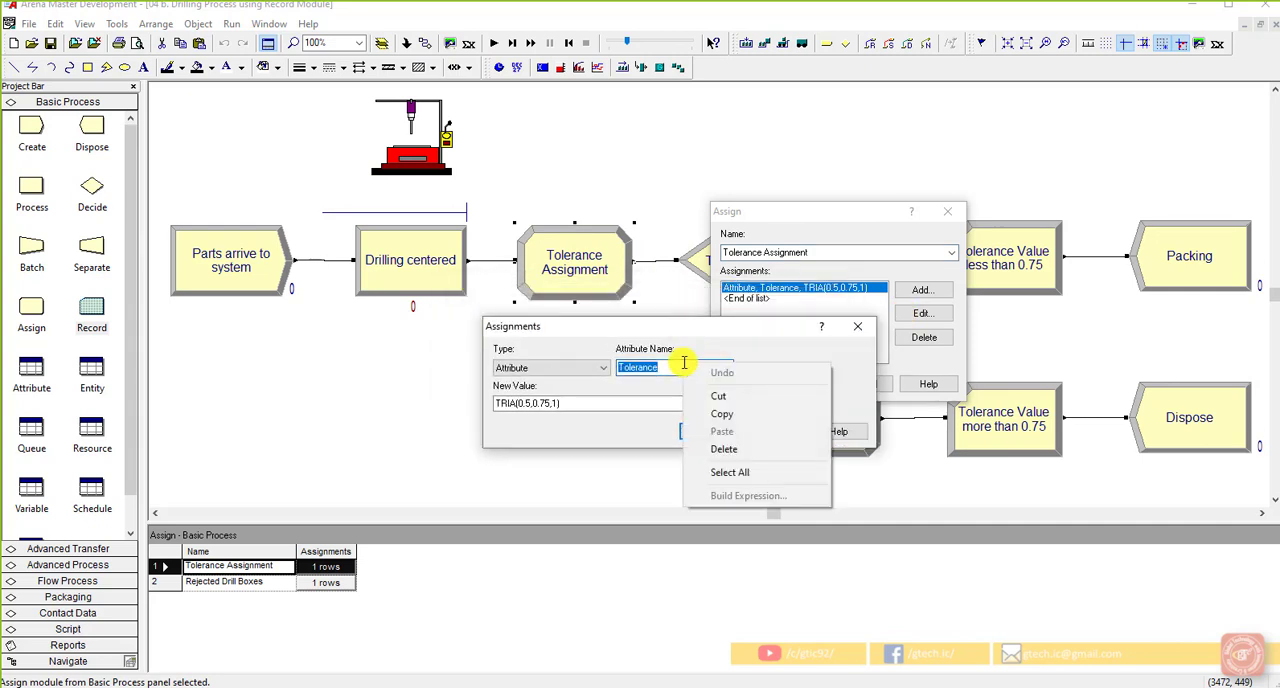
{"action": "left_click", "coordinate": [678, 369]}
{"action": "left_click", "coordinate": [594, 403]}
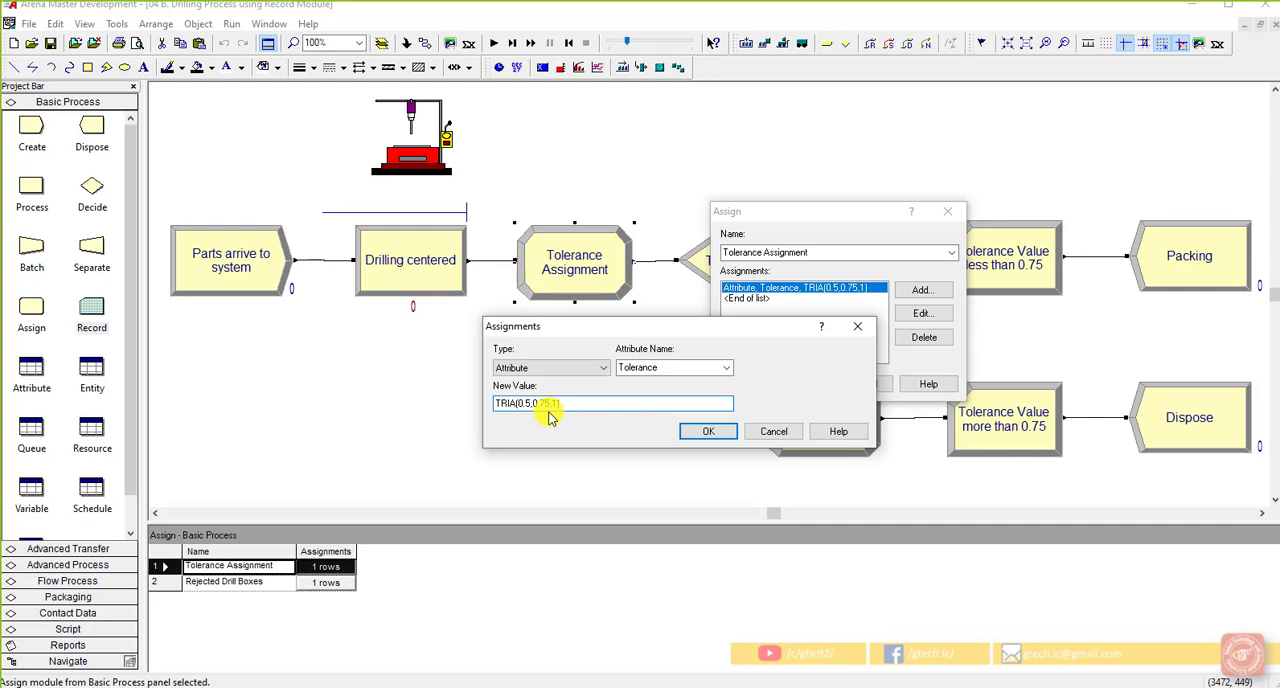
{"action": "left_click", "coordinate": [706, 432]}
{"action": "left_click", "coordinate": [820, 385]}
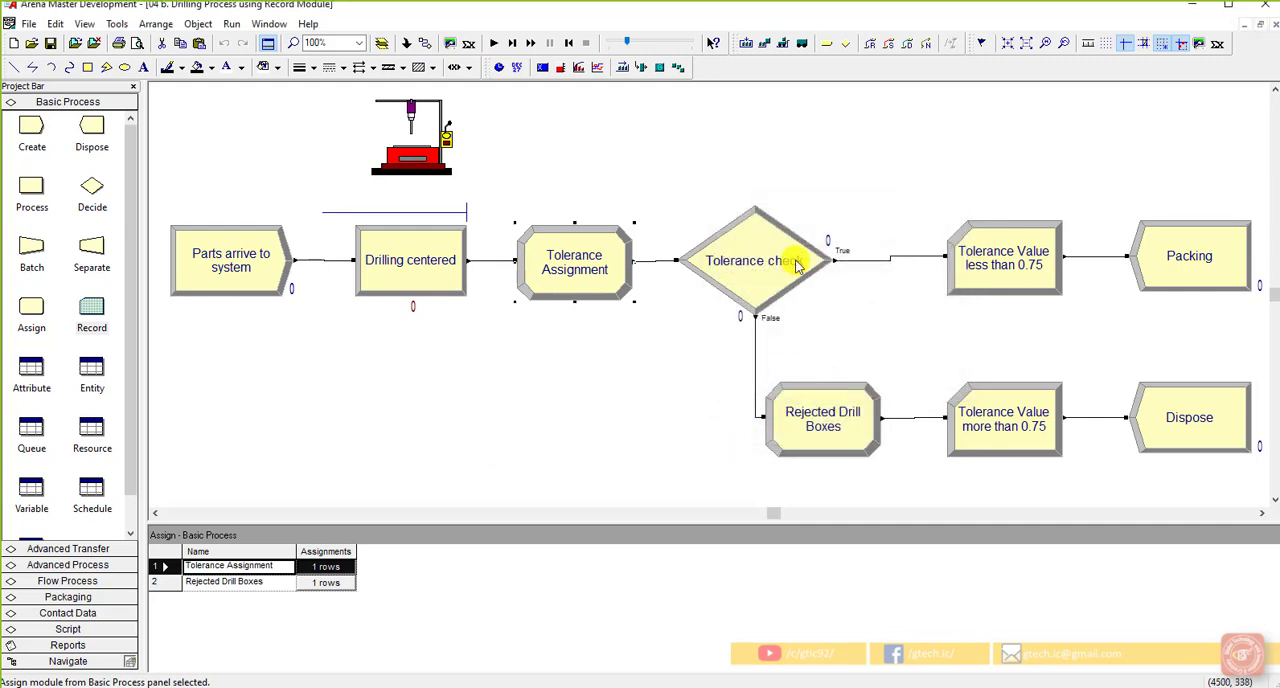
Review the attribute condition and value of the "Tolerance check" decision module, then close it and clear the selection
{"action": "left_click", "coordinate": [762, 245]}
{"action": "double_click", "coordinate": [760, 245]}
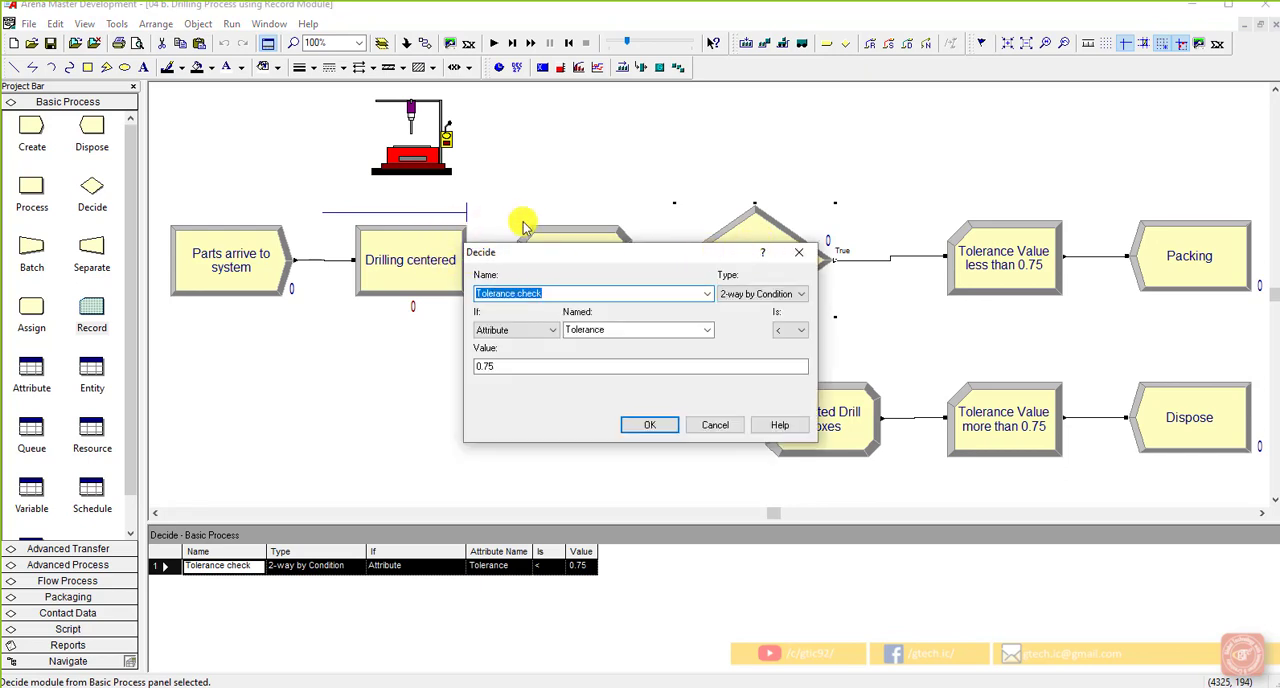
{"action": "left_click_drag", "start_coordinate": [662, 255], "coordinate": [597, 330]}
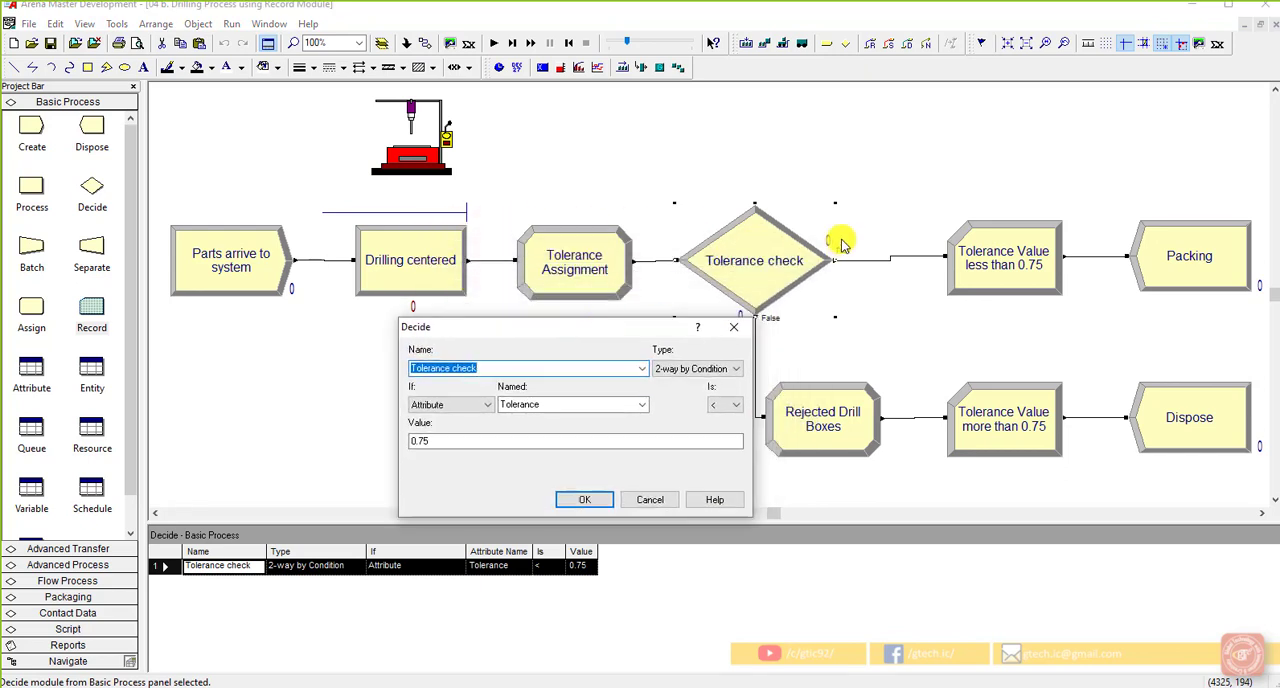
{"action": "left_click", "coordinate": [568, 402]}
{"action": "left_click", "coordinate": [568, 402]}
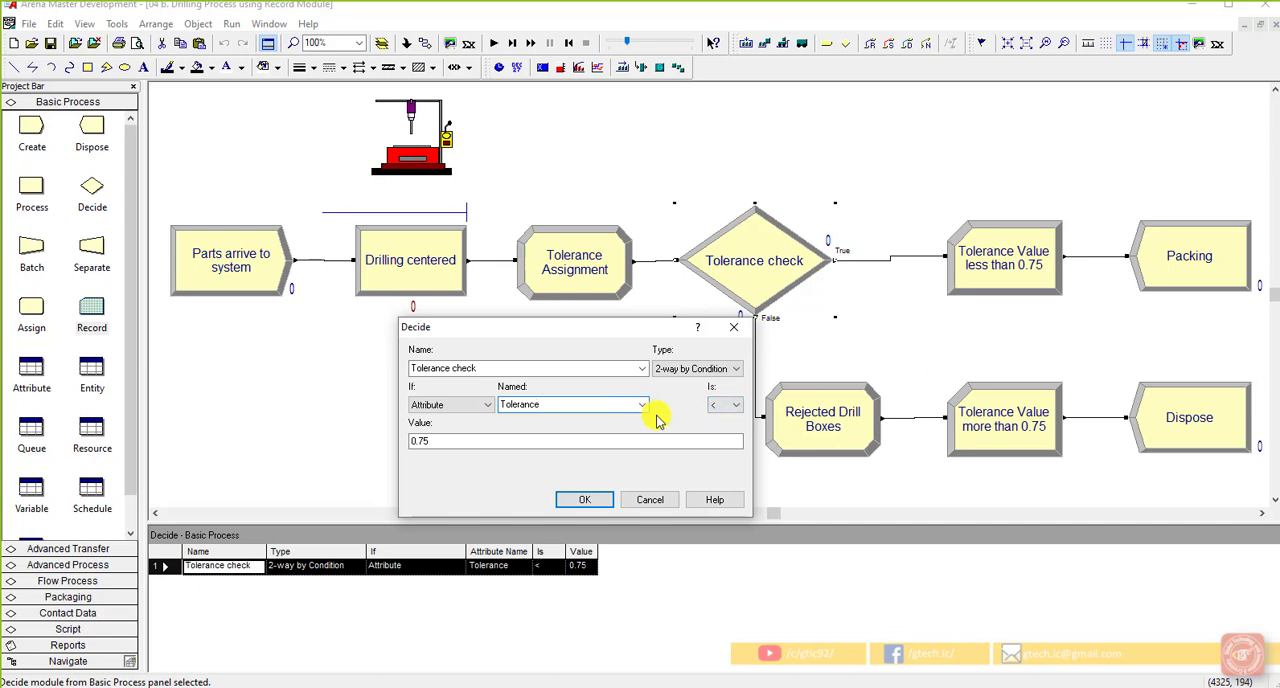
{"action": "left_click", "coordinate": [652, 499]}
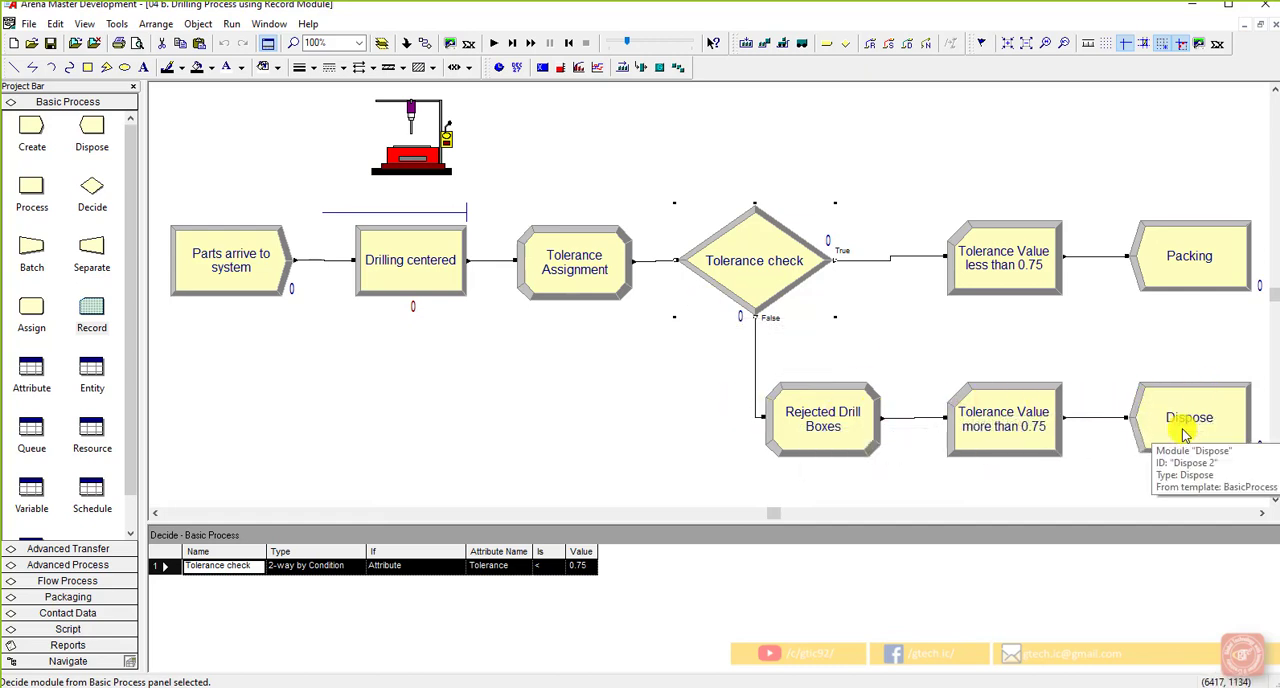
{"action": "left_click", "coordinate": [1080, 352]}
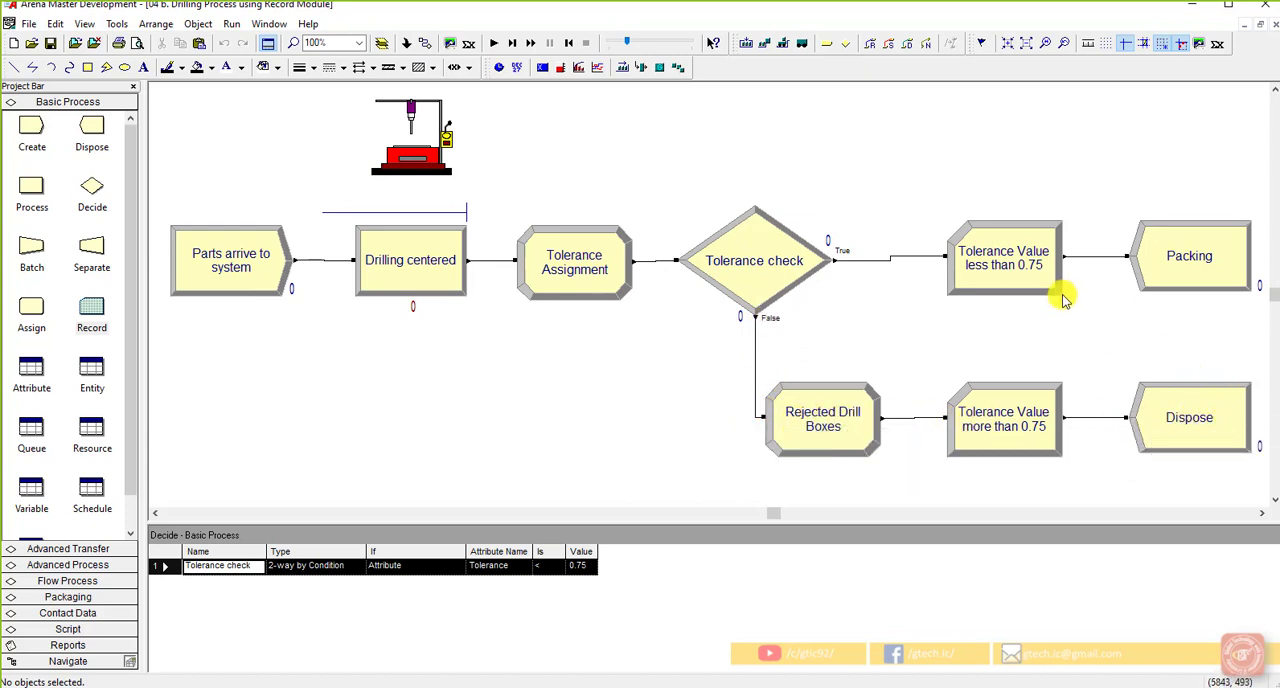
Review the Type, Value and Counter Name fields of the "Tolerance Value less than 0.75" record module, keeping the Count type
{"action": "double_click", "coordinate": [1018, 245]}
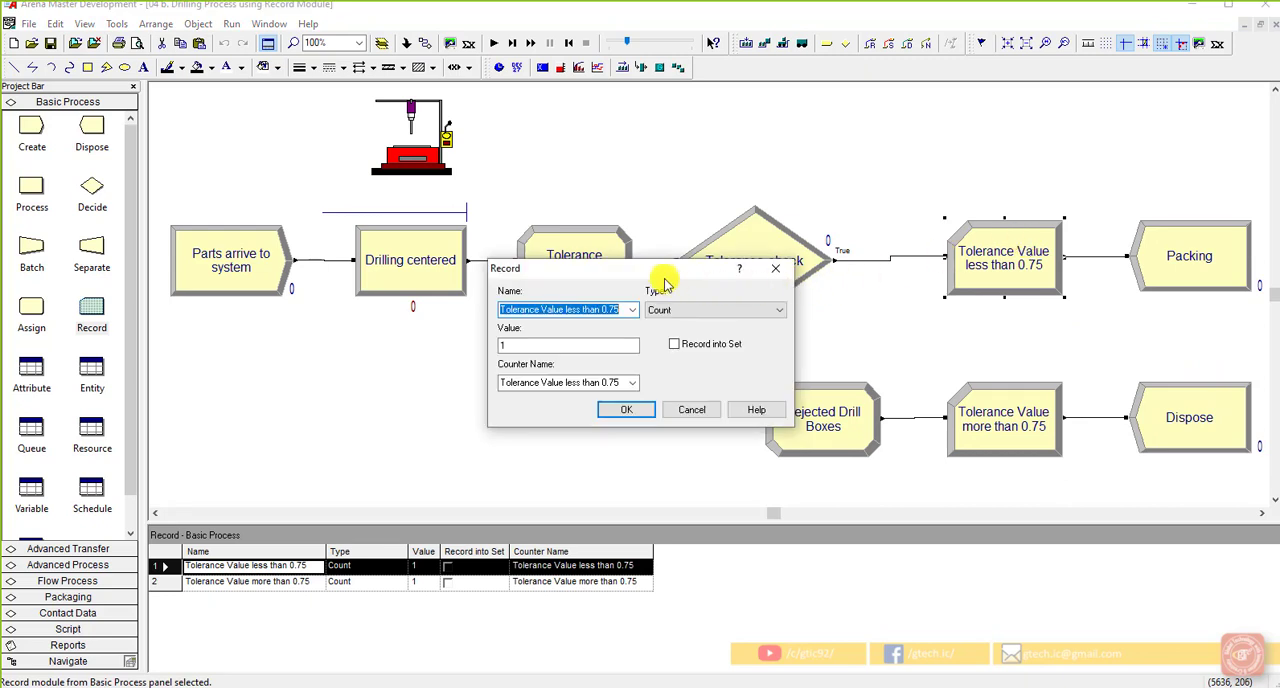
{"action": "left_click", "coordinate": [678, 311]}
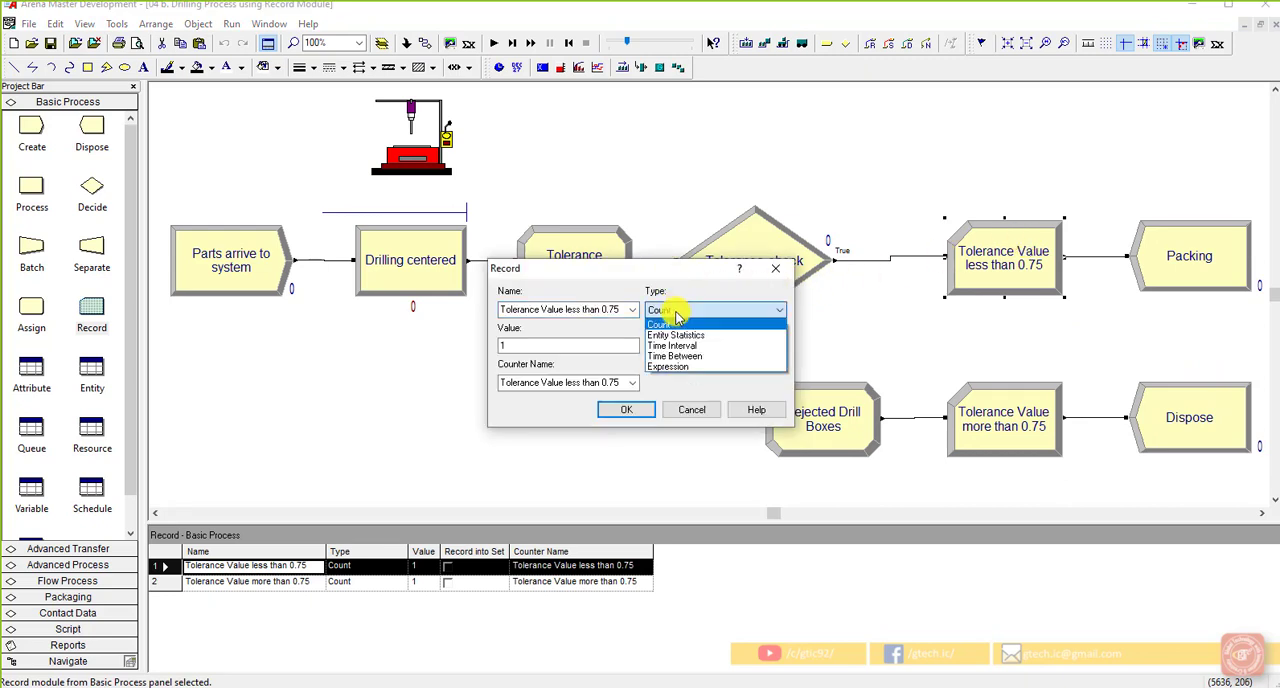
{"action": "left_click", "coordinate": [678, 311]}
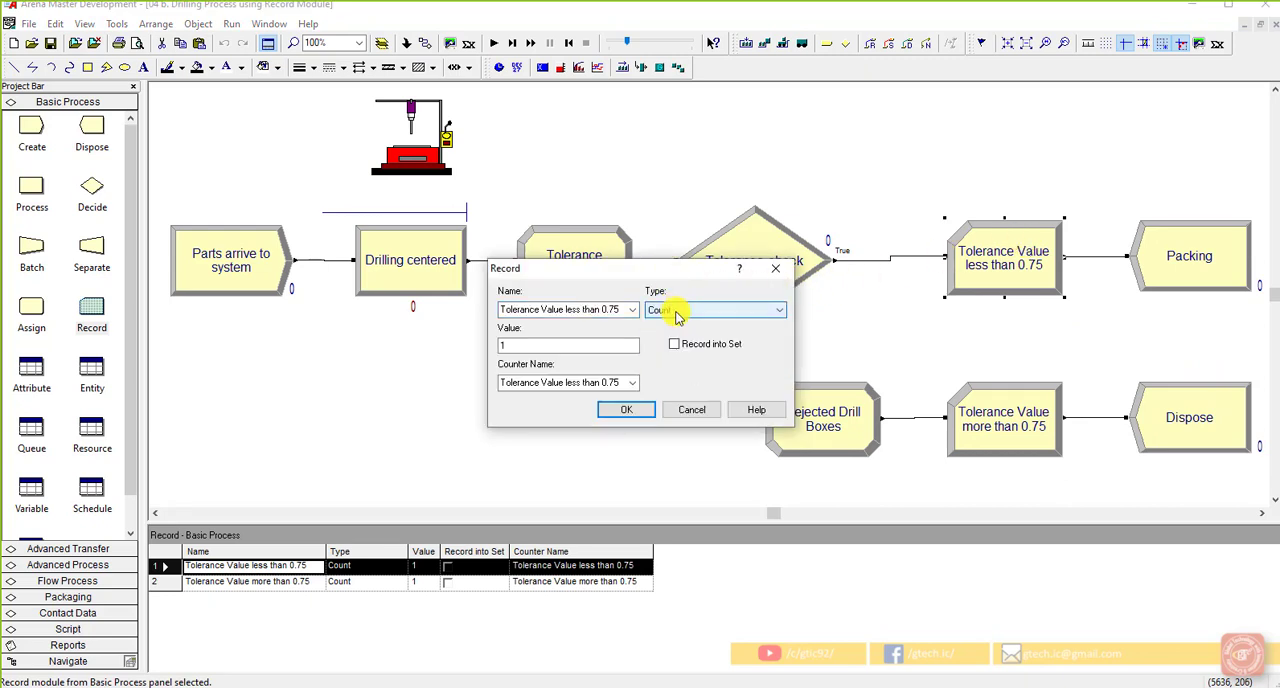
{"action": "left_click", "coordinate": [614, 344]}
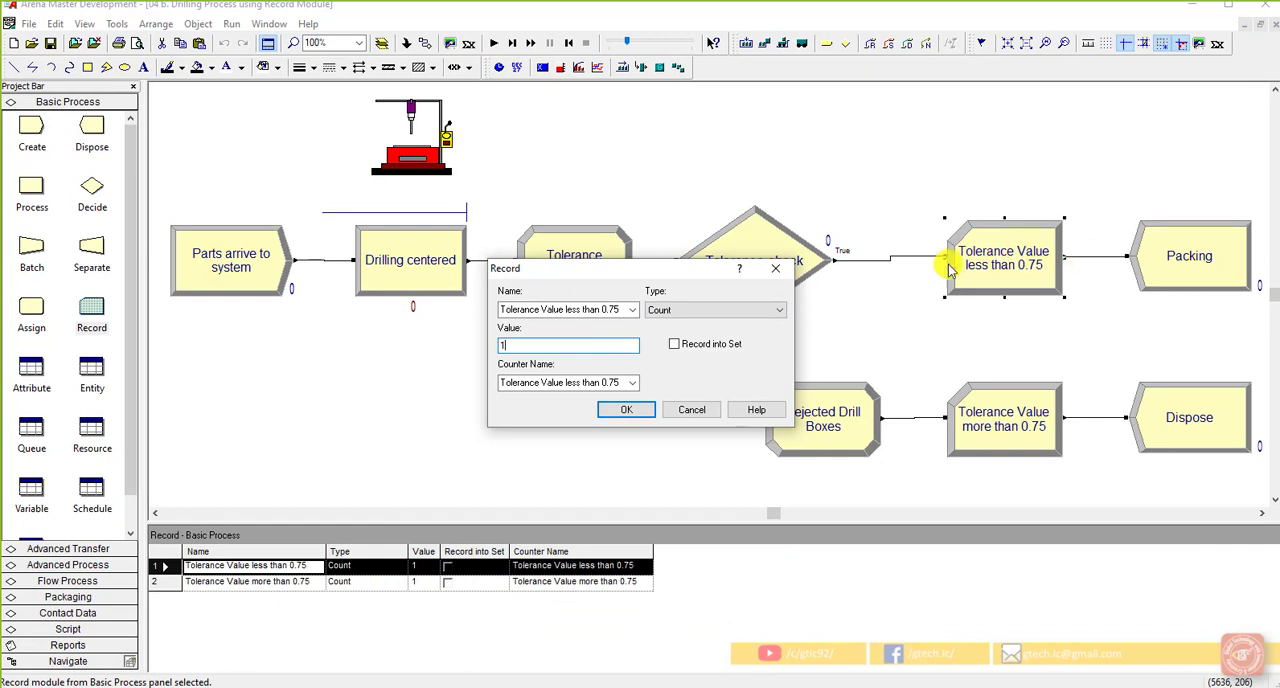
{"action": "left_click", "coordinate": [716, 310]}
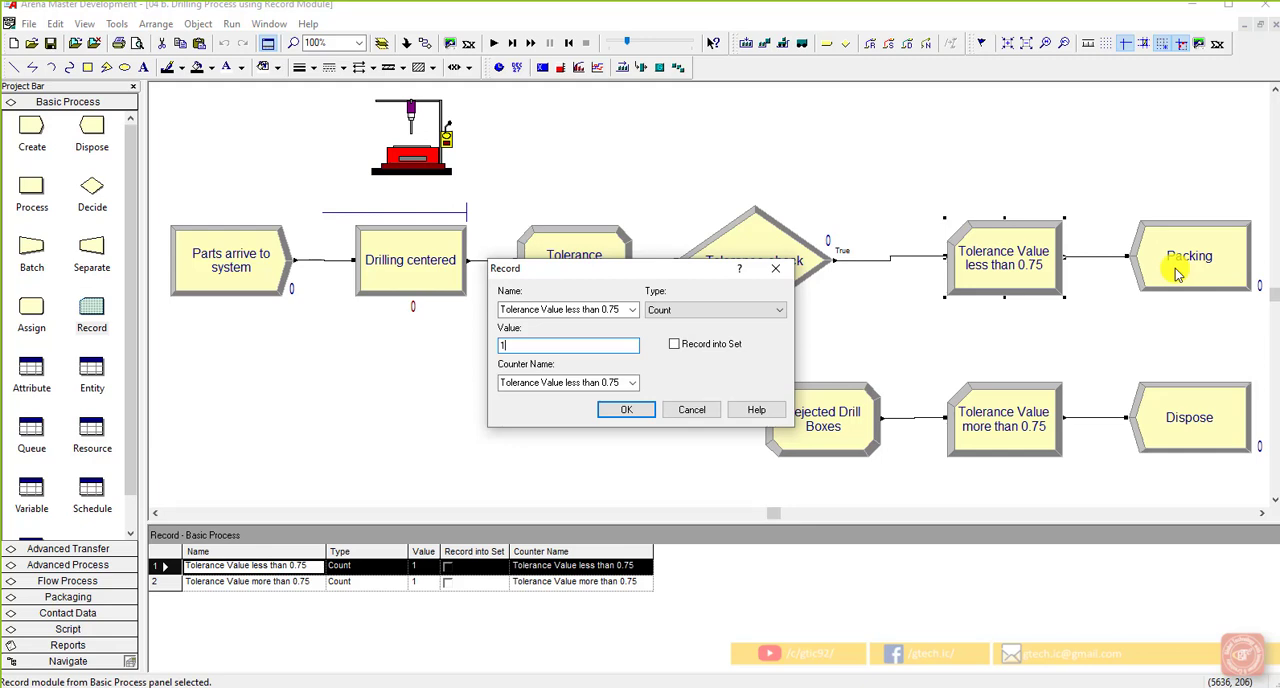
{"action": "left_click", "coordinate": [581, 386]}
{"action": "double_click", "coordinate": [582, 386]}
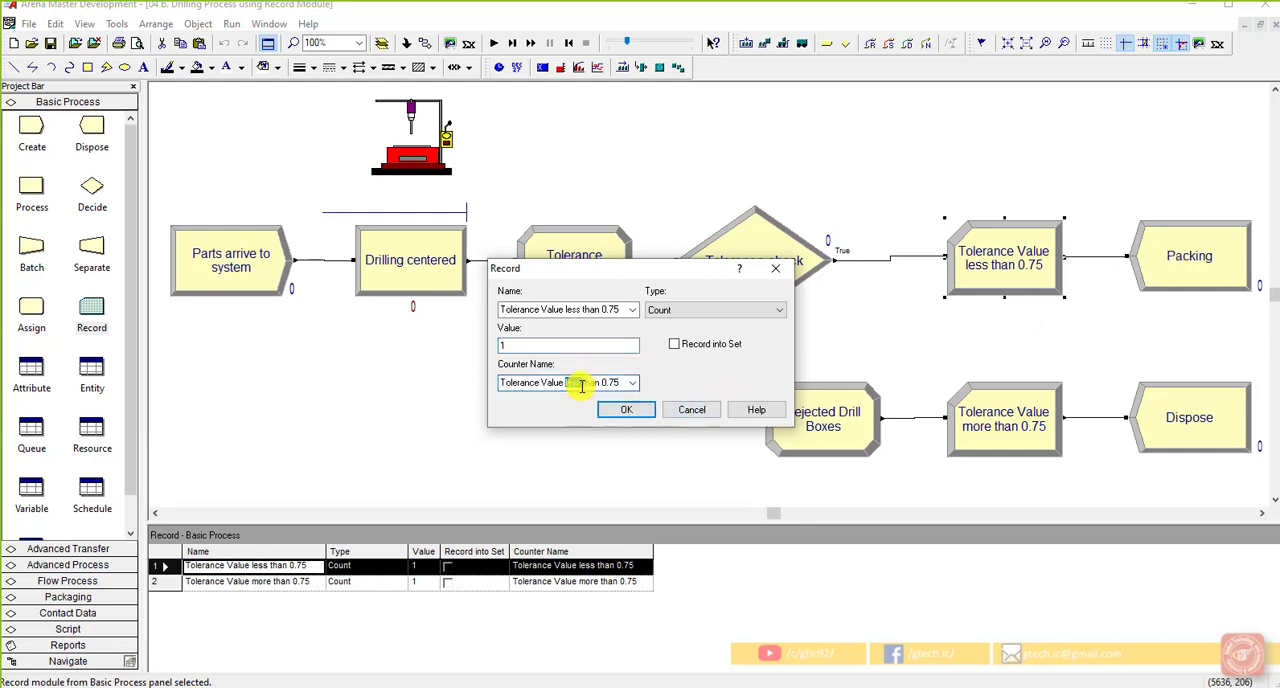
{"action": "left_click", "coordinate": [568, 386]}
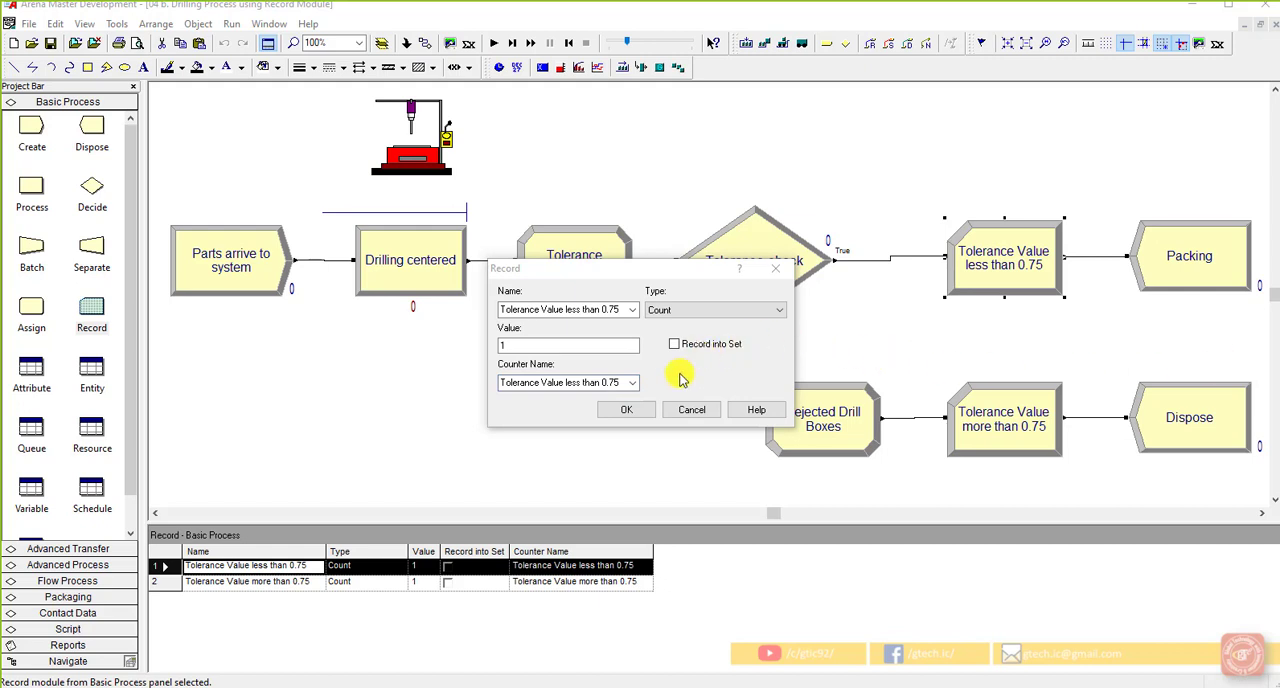
{"action": "left_click", "coordinate": [628, 409]}
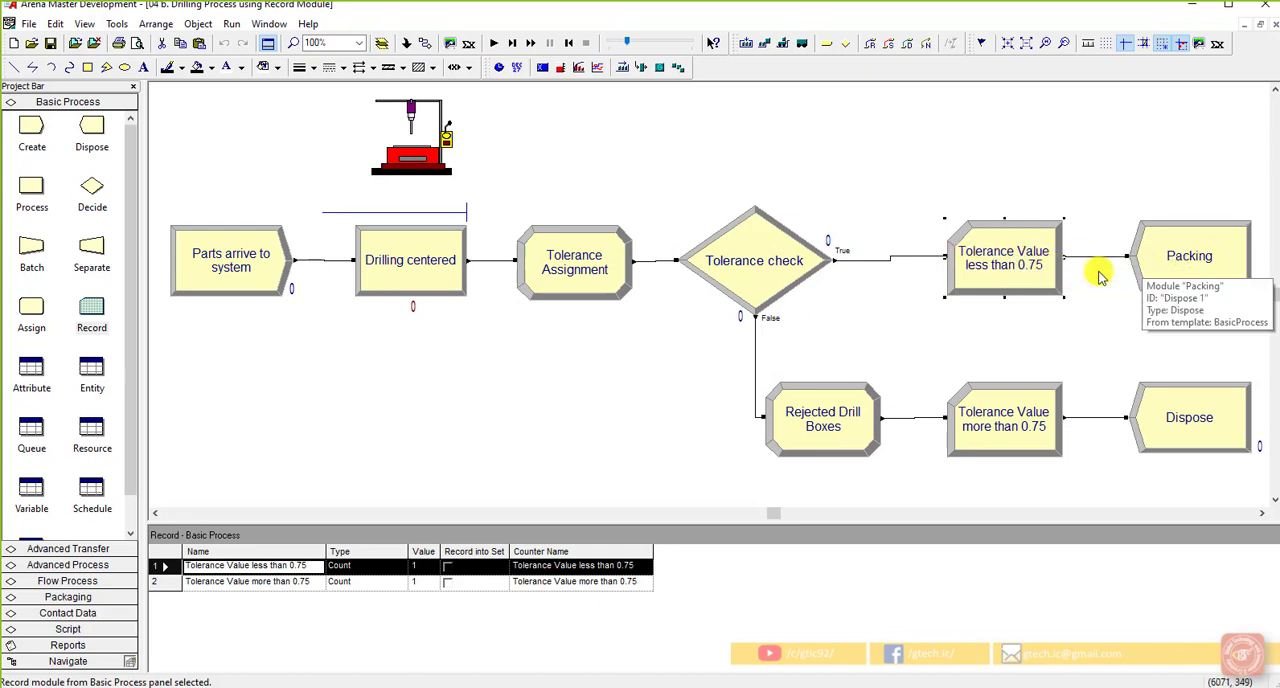
Review the record settings for tolerance values less than 0.75 and more than 0.75, checking the latter's Name, Type and Counter Name
{"action": "double_click", "coordinate": [994, 253]}
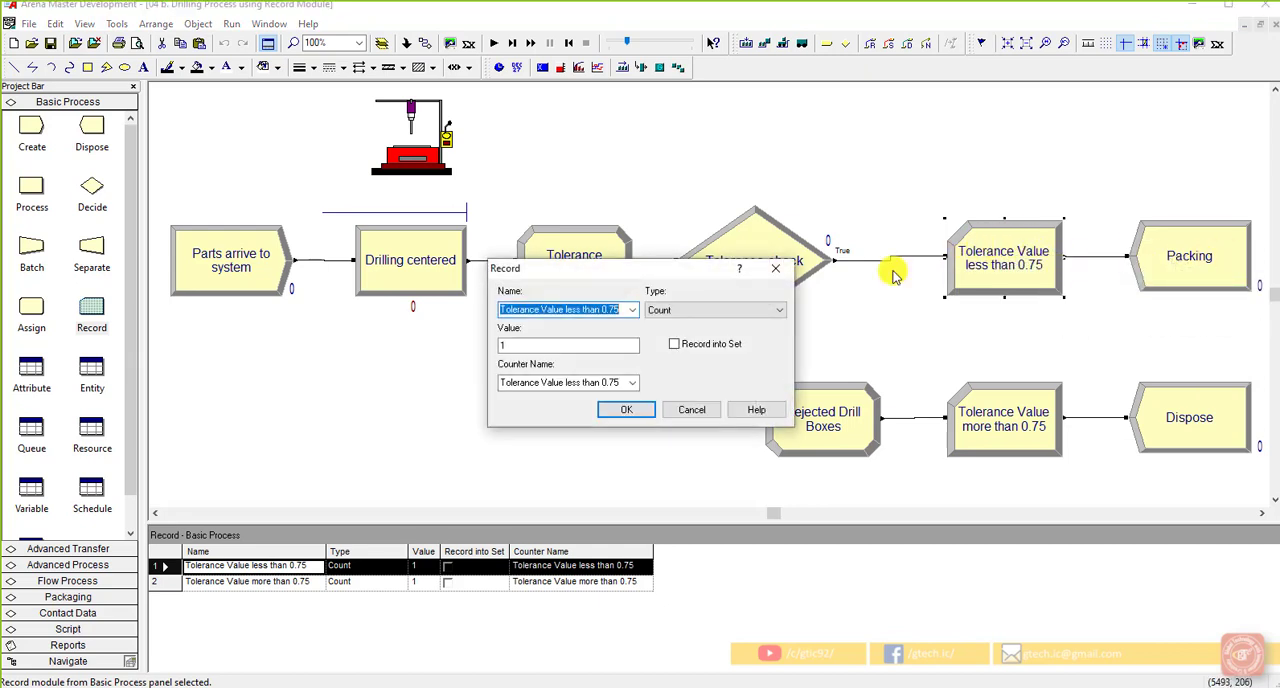
{"action": "left_click", "coordinate": [616, 410]}
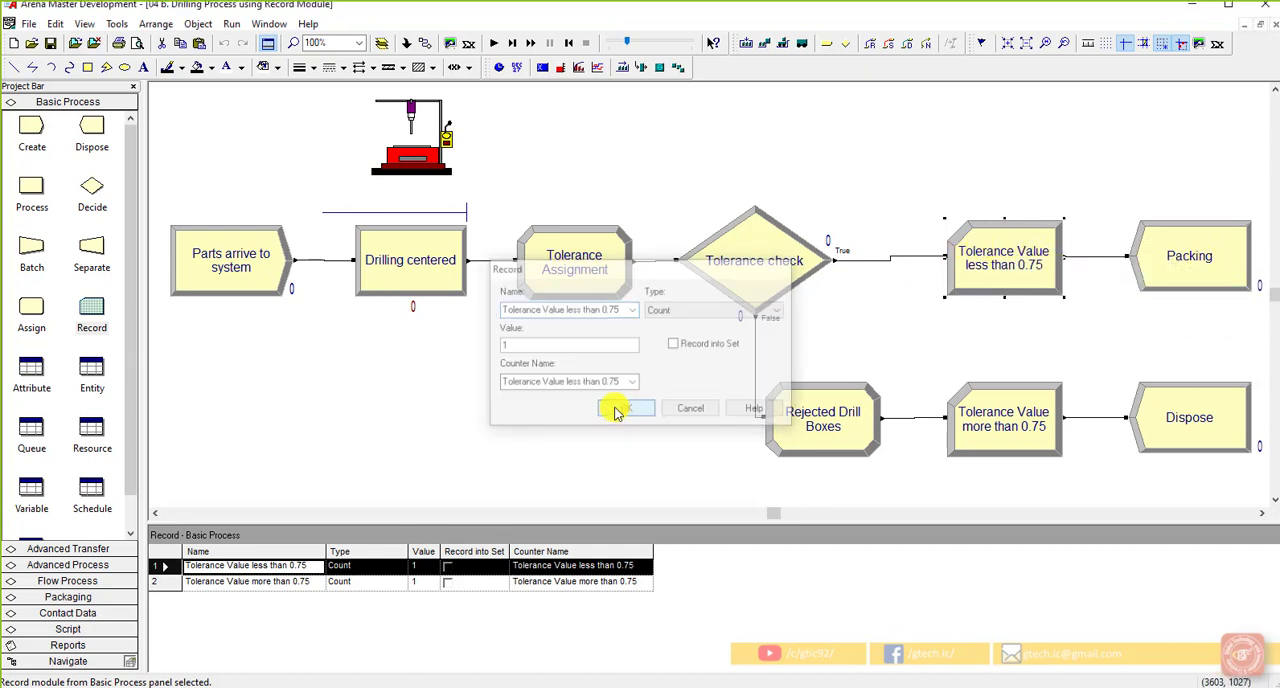
{"action": "double_click", "coordinate": [1003, 408]}
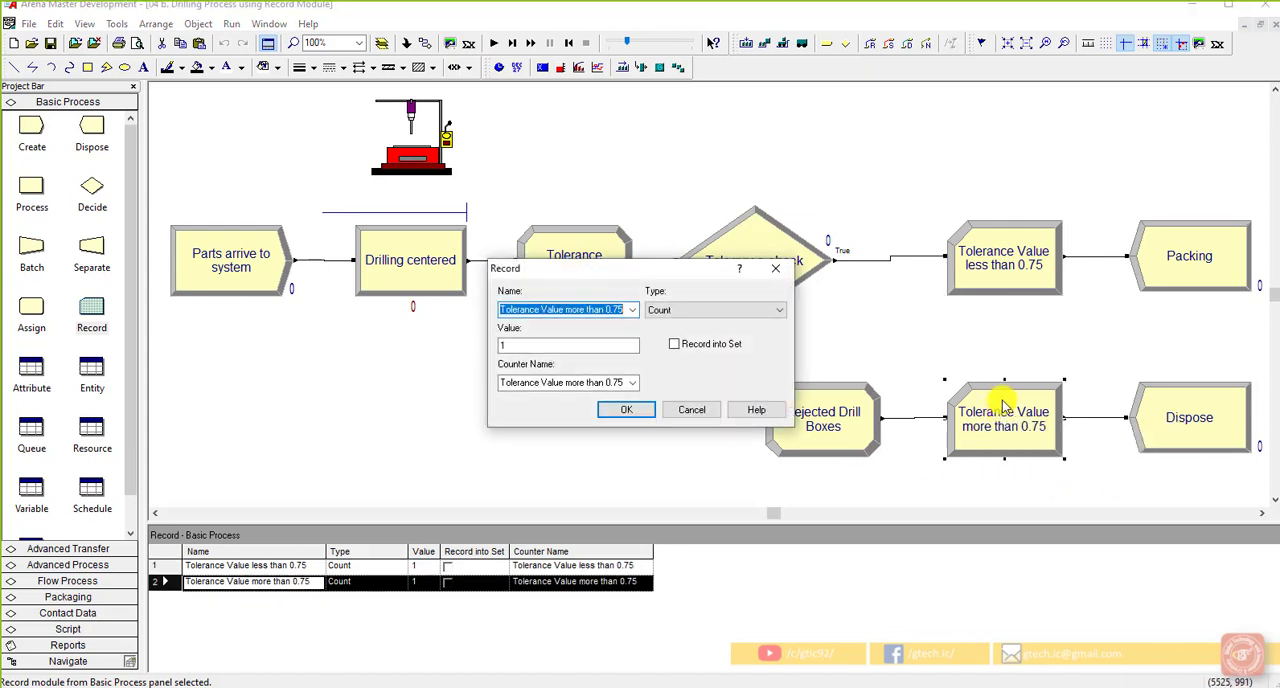
{"action": "left_click", "coordinate": [581, 384]}
{"action": "left_click", "coordinate": [583, 388]}
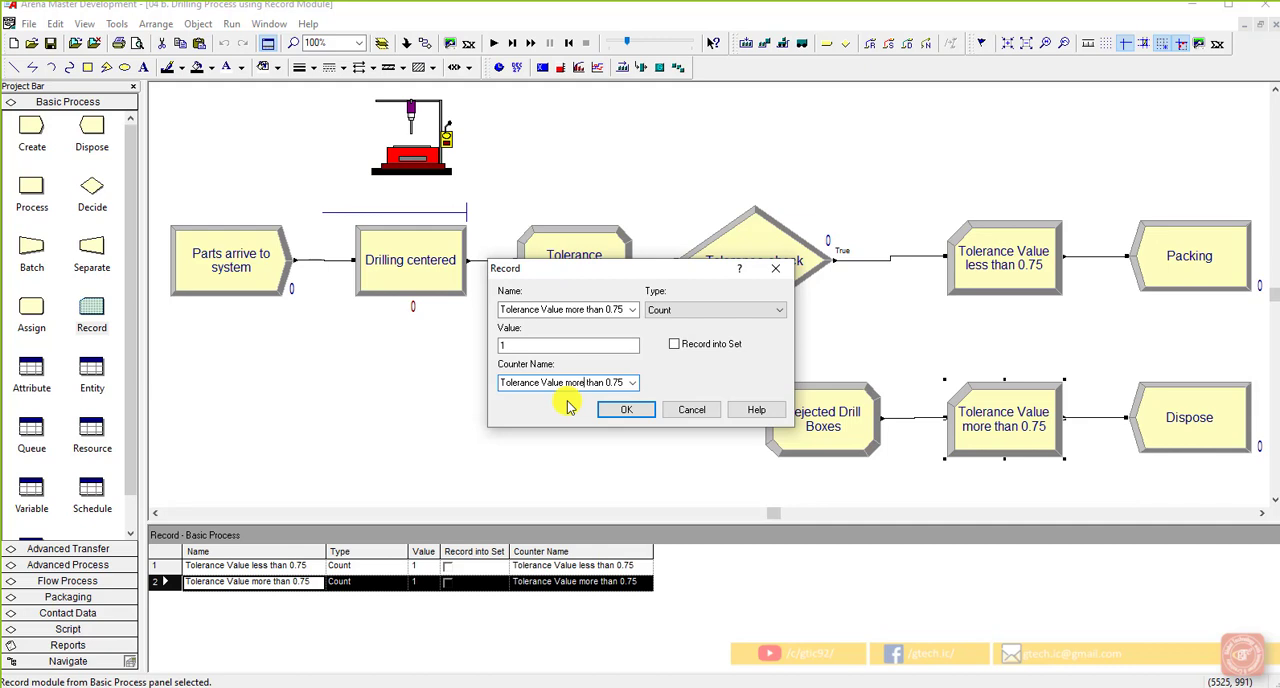
{"action": "left_click", "coordinate": [583, 383]}
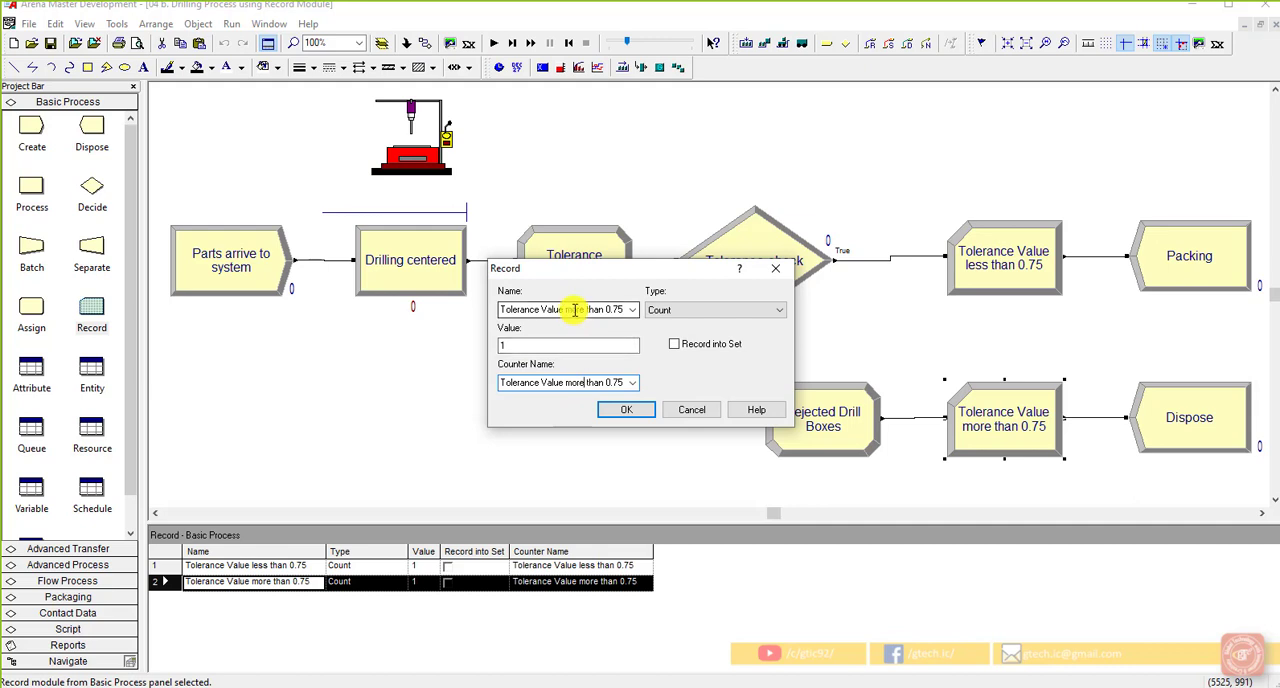
{"action": "double_click", "coordinate": [575, 310]}
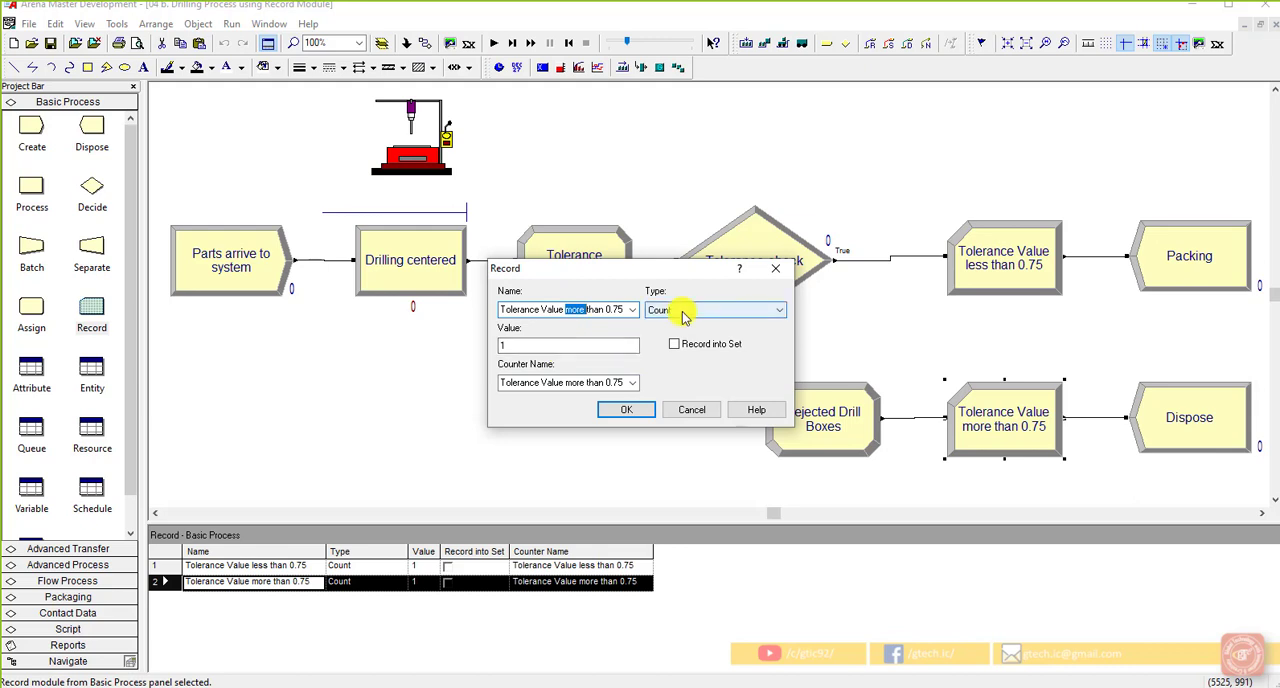
{"action": "left_click", "coordinate": [637, 409]}
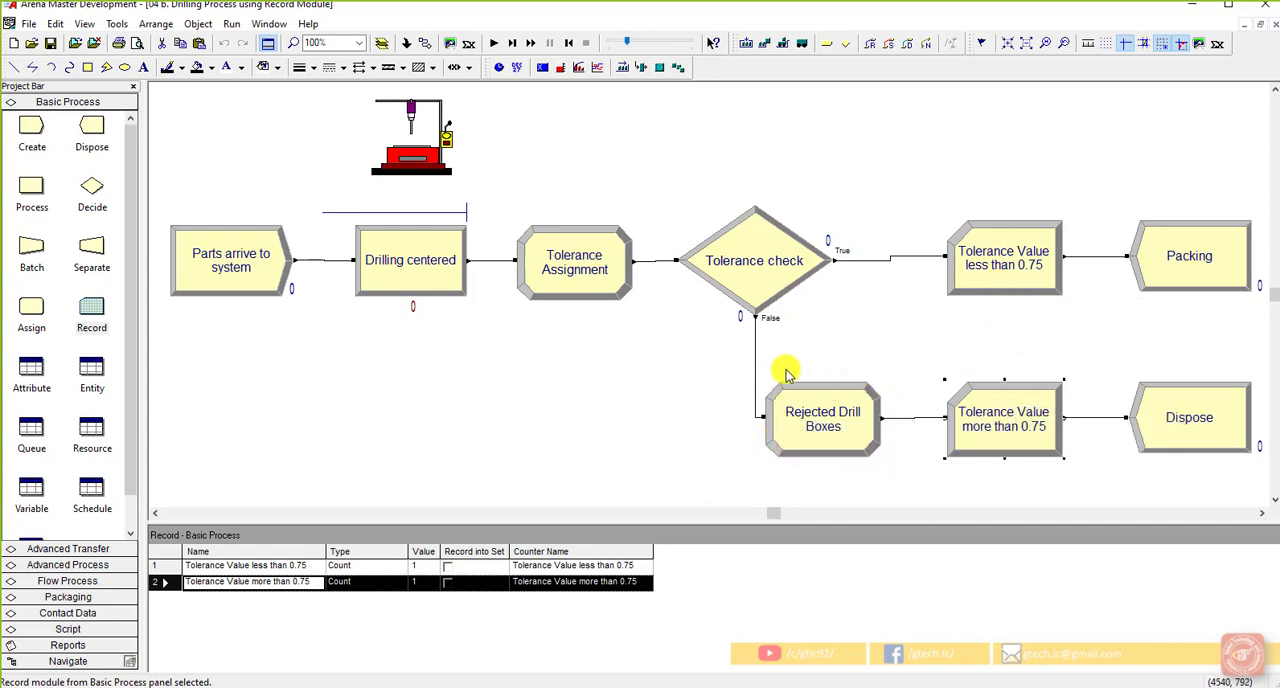
Review the entity picture assignment of the "Rejected Drill Boxes" module, then close it and clear the selection
{"action": "double_click", "coordinate": [871, 408]}
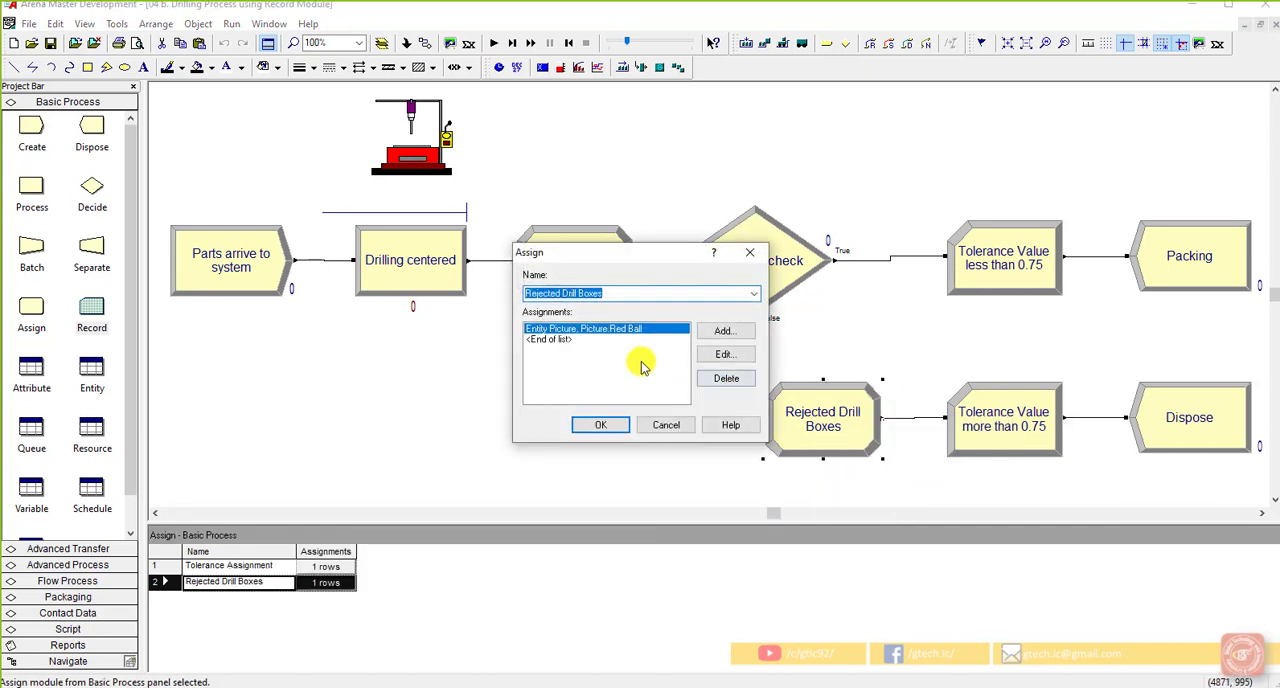
{"action": "left_click_drag", "start_coordinate": [661, 258], "coordinate": [530, 302]}
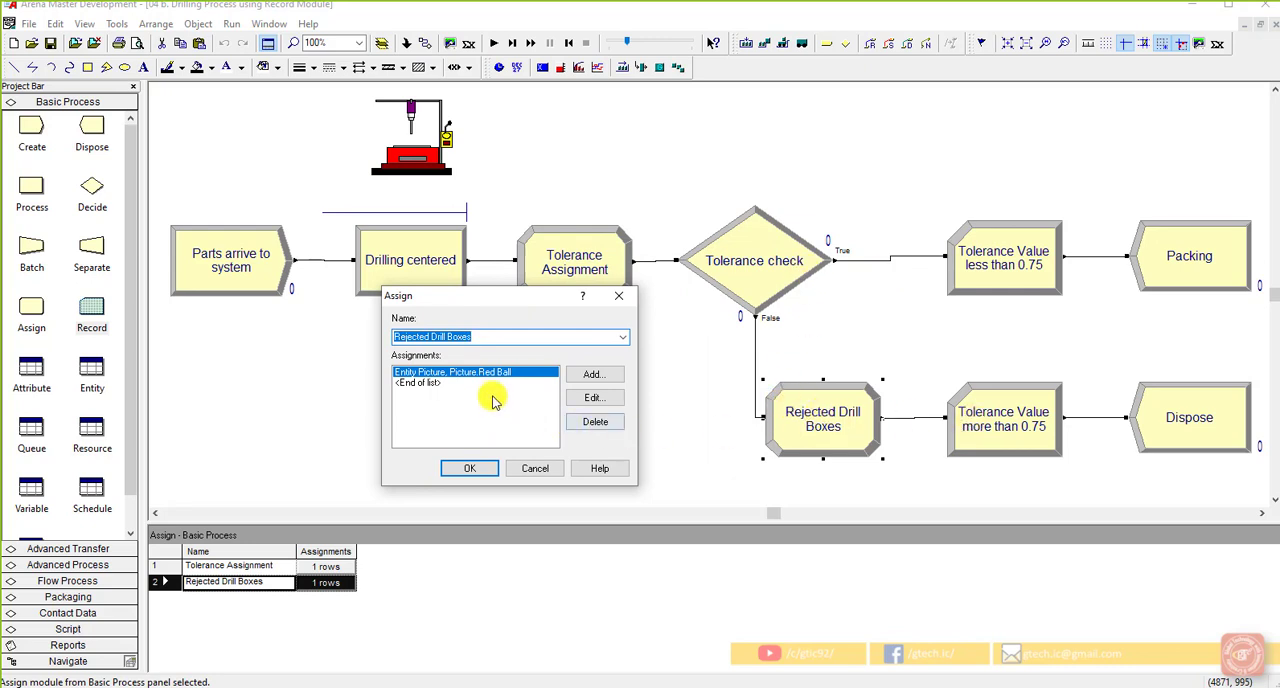
{"action": "left_click", "coordinate": [585, 398]}
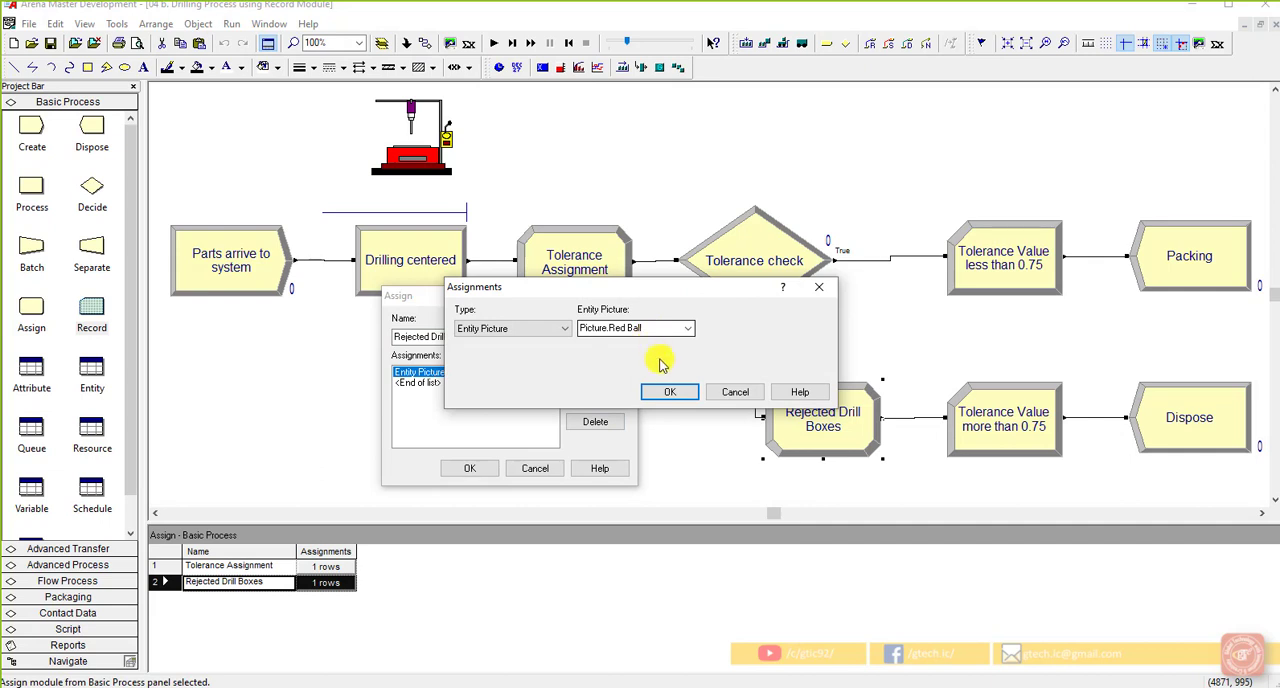
{"action": "left_click", "coordinate": [672, 393]}
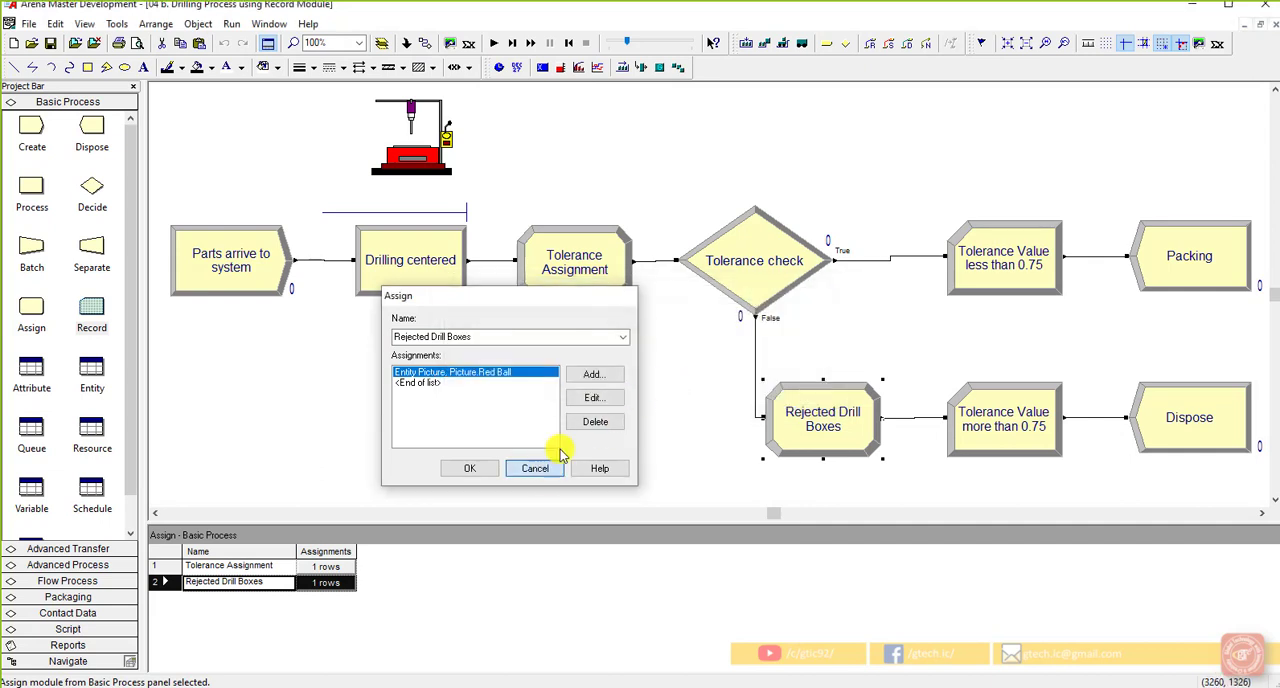
{"action": "left_click", "coordinate": [548, 466]}
{"action": "left_click", "coordinate": [1025, 360]}
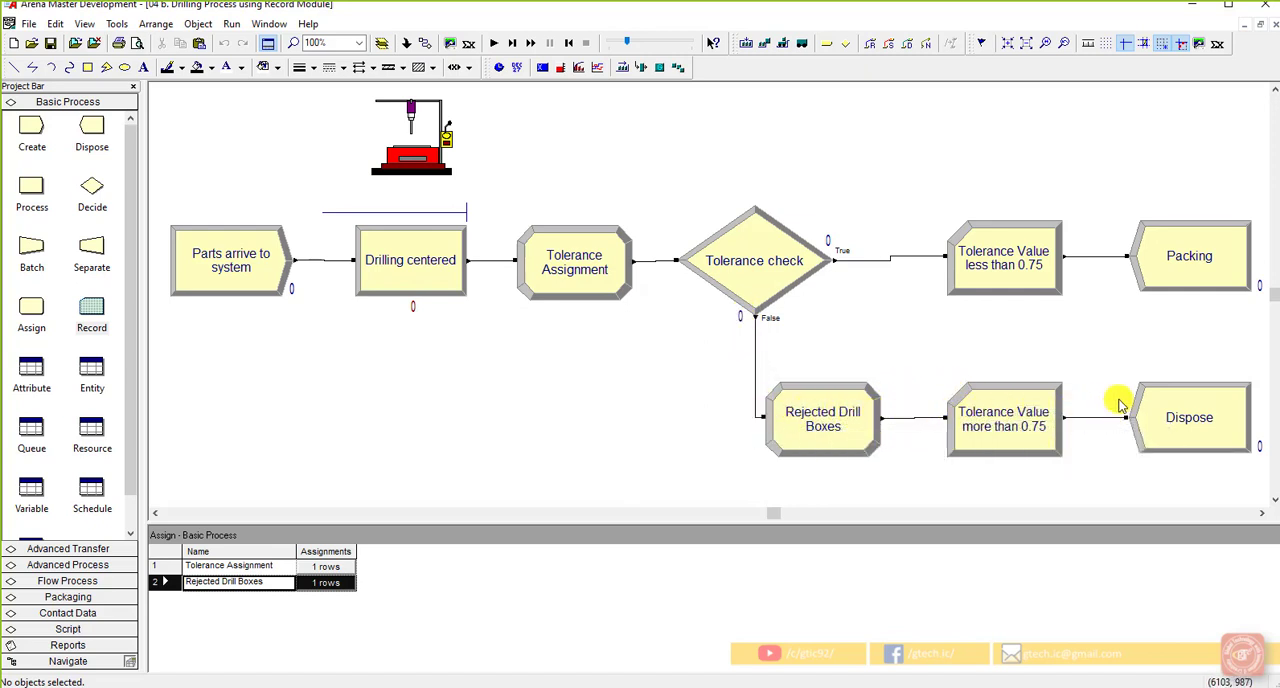
{"action": "left_click", "coordinate": [848, 407]}
{"action": "double_click", "coordinate": [848, 407]}
{"action": "left_click", "coordinate": [674, 422]}
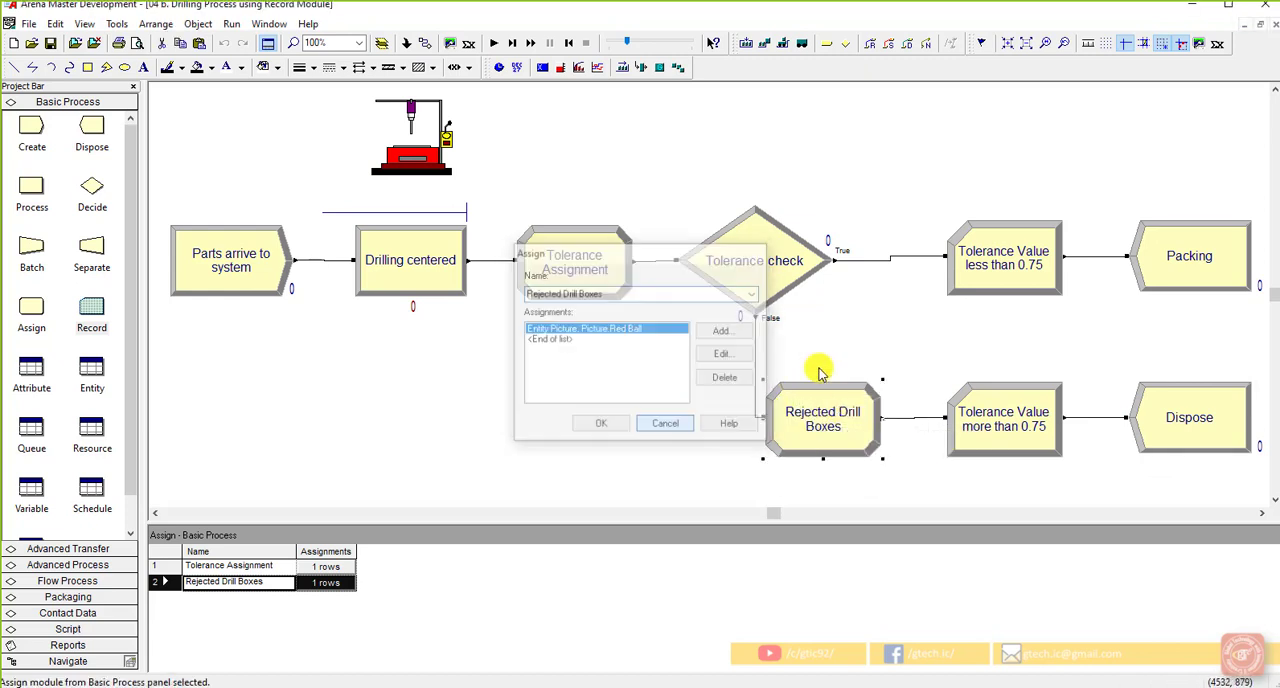
{"action": "left_click", "coordinate": [817, 365]}
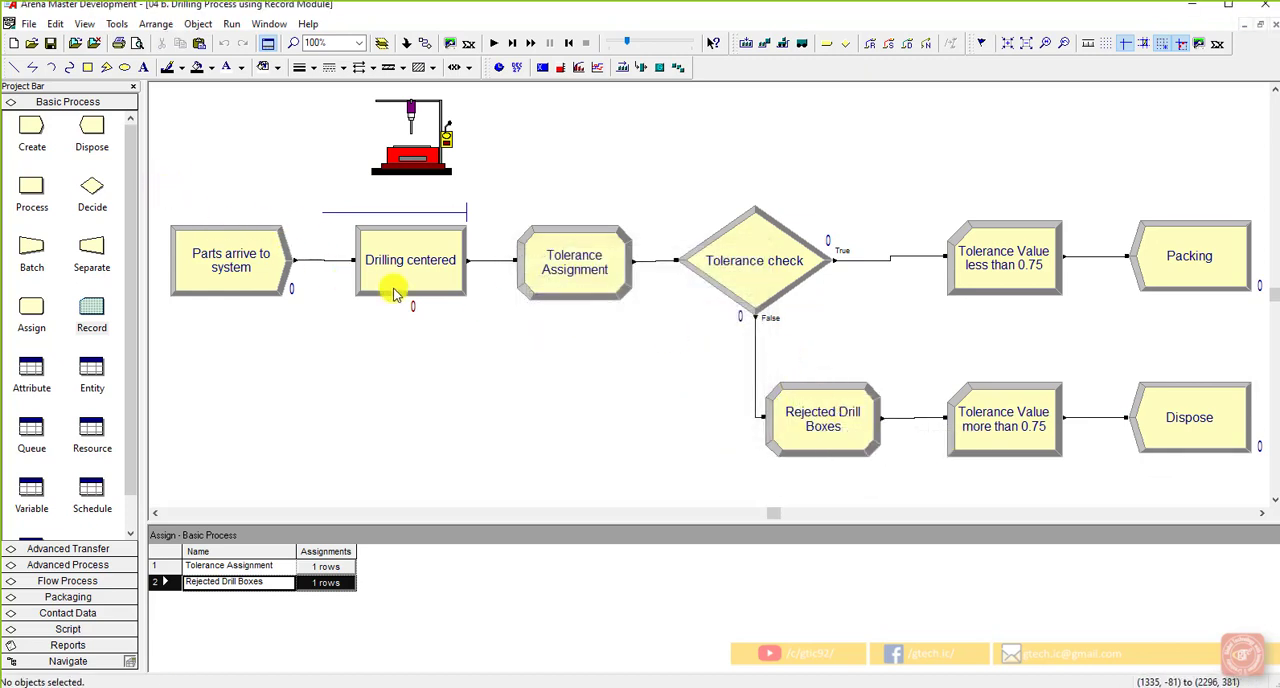
{"action": "left_click_drag", "start_coordinate": [857, 444], "coordinate": [914, 464]}
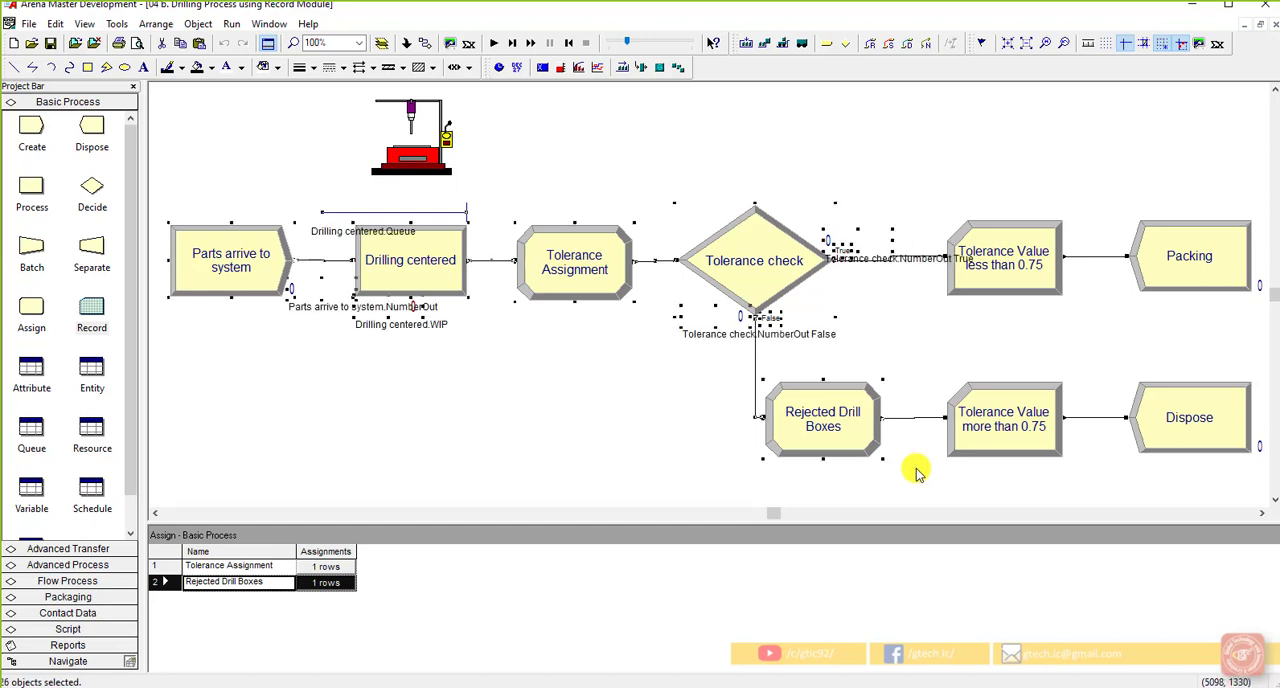
{"action": "left_click", "coordinate": [916, 472]}
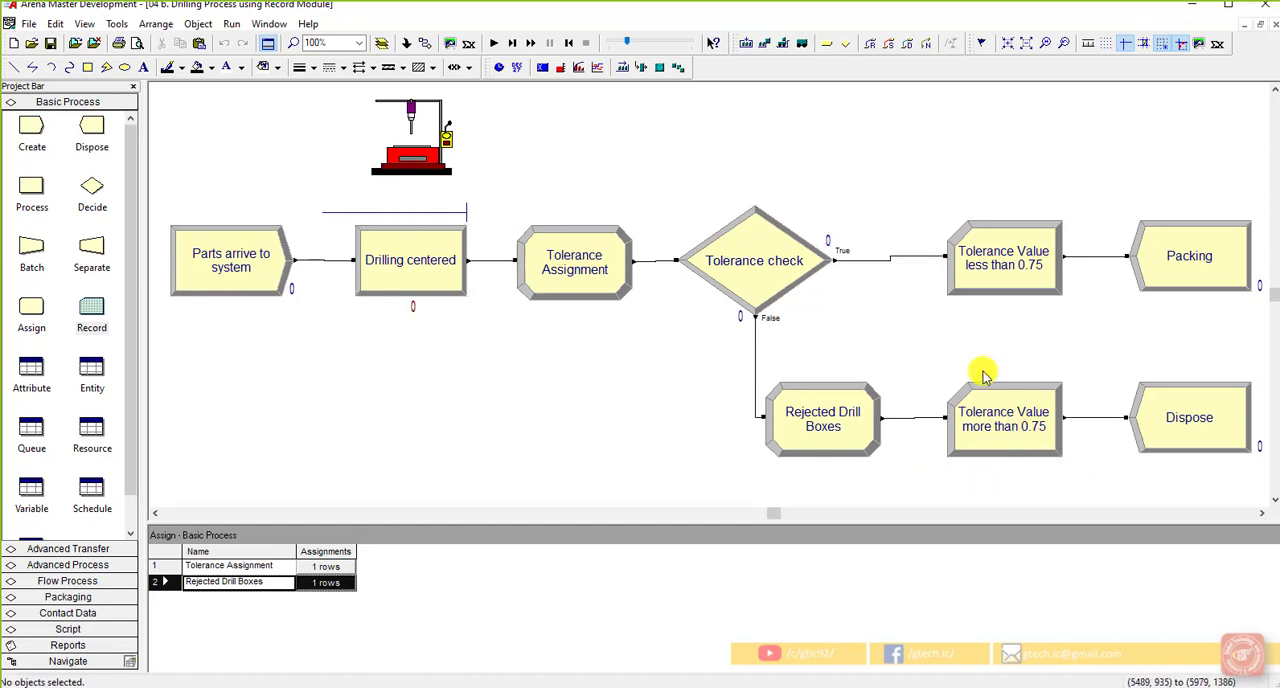
{"action": "left_click_drag", "start_coordinate": [928, 234], "coordinate": [921, 196]}
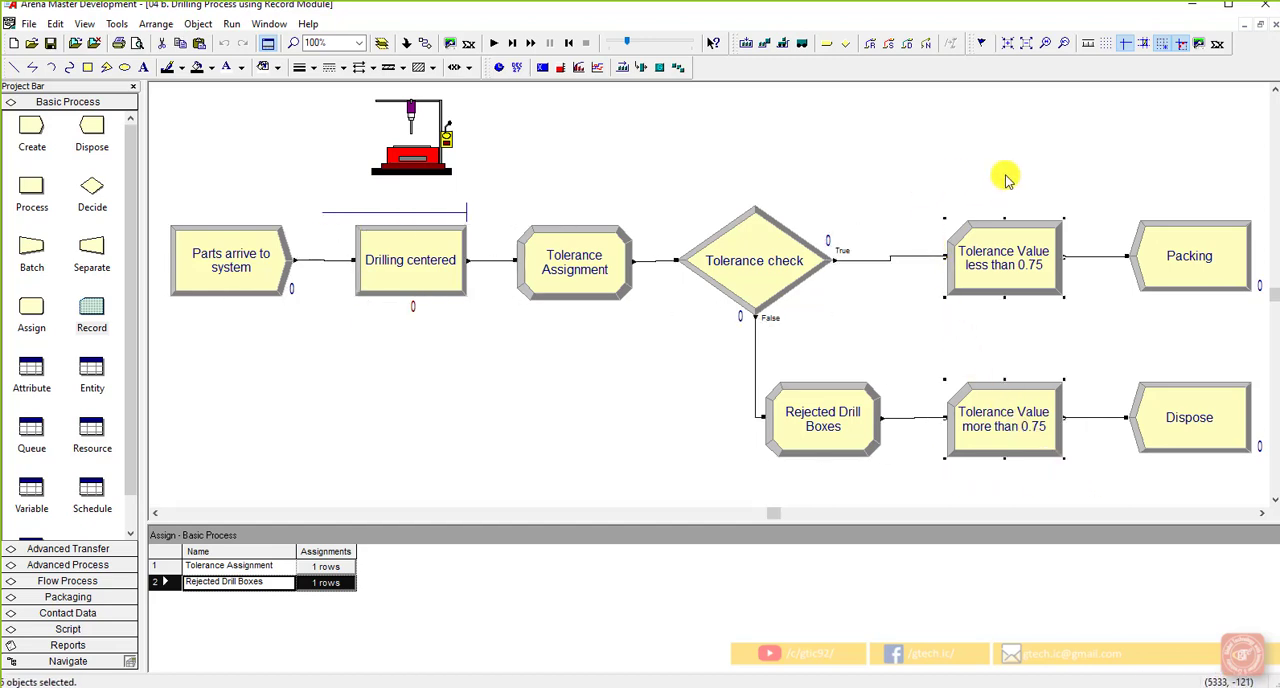
{"action": "left_click", "coordinate": [1055, 488]}
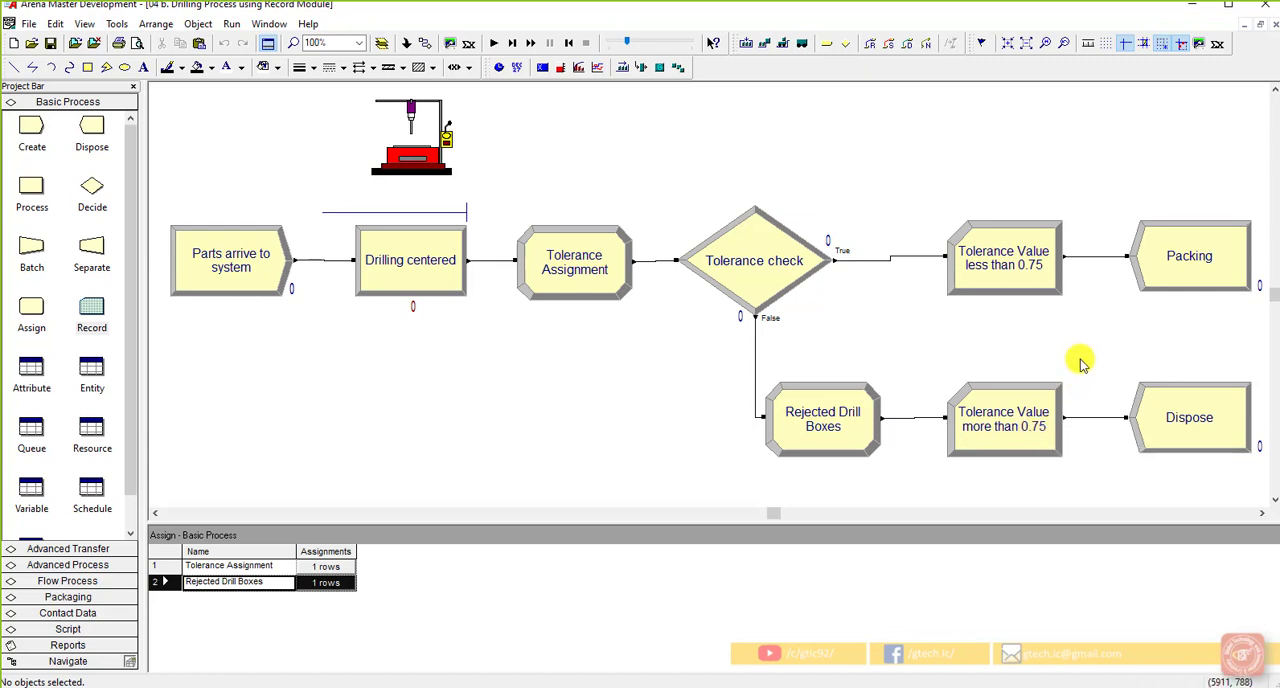
Run the simulation to completion and show the user-specified counter counts in the Category Overview report
{"action": "left_click", "coordinate": [493, 43]}
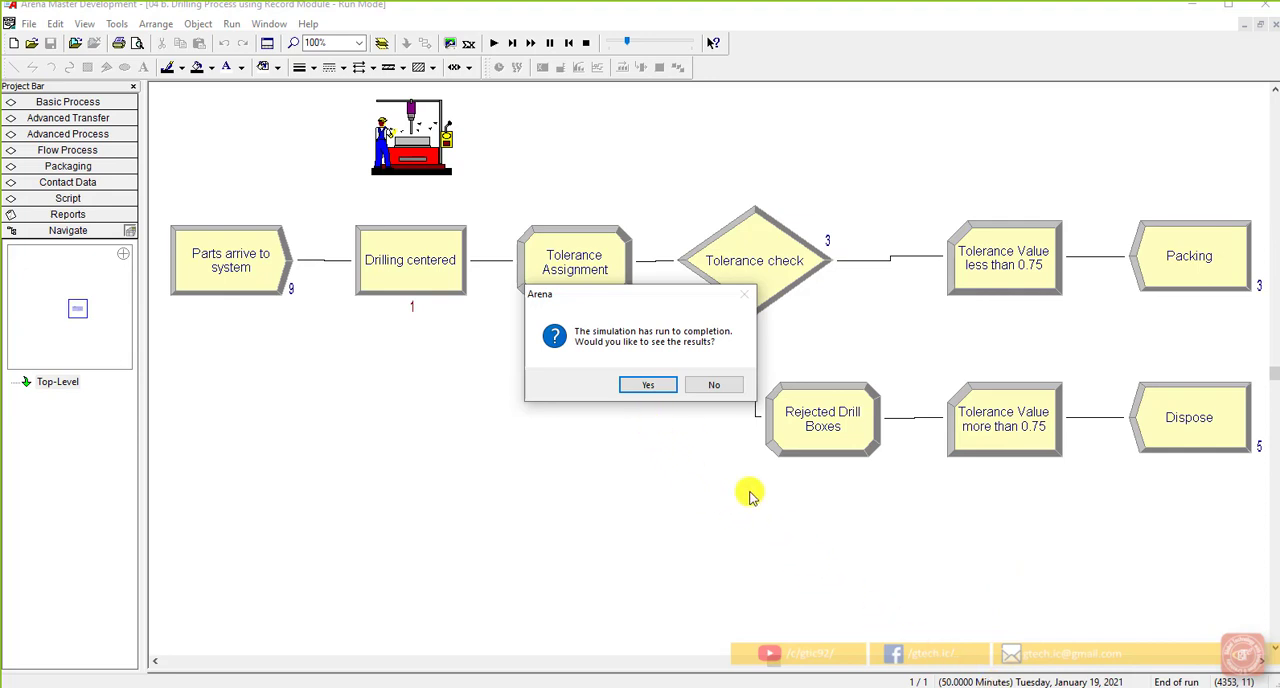
{"action": "left_click", "coordinate": [646, 386]}
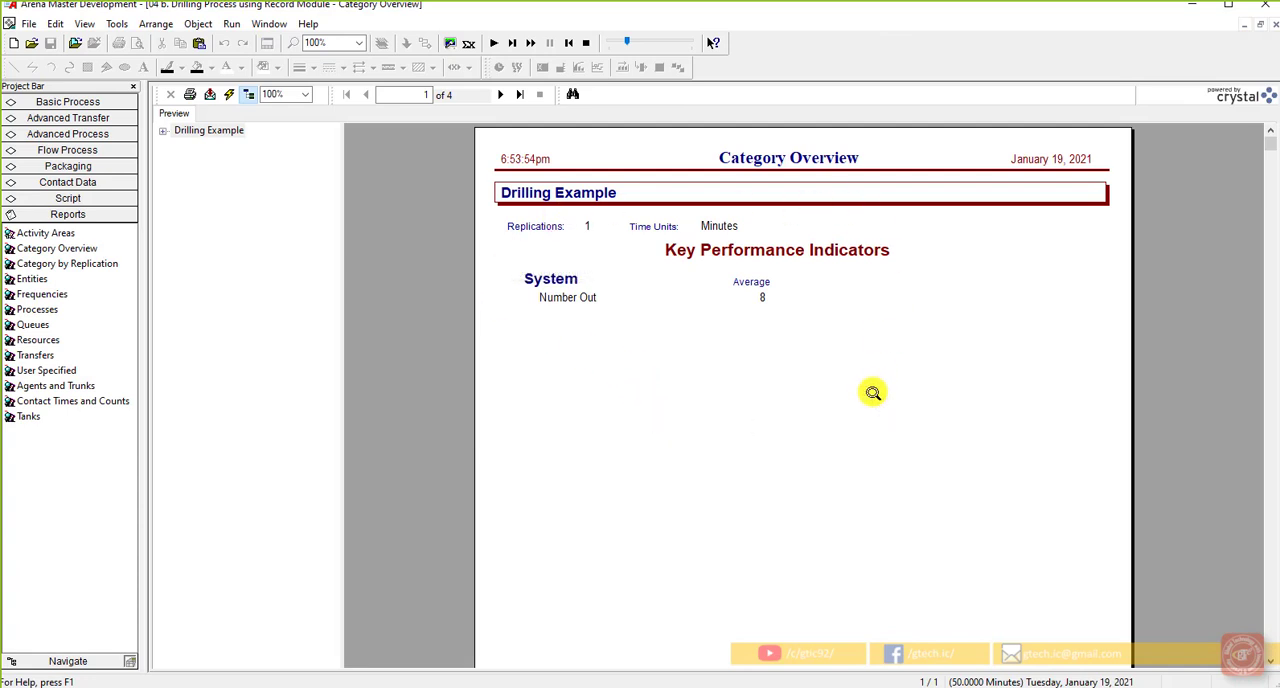
{"action": "left_click", "coordinate": [163, 131]}
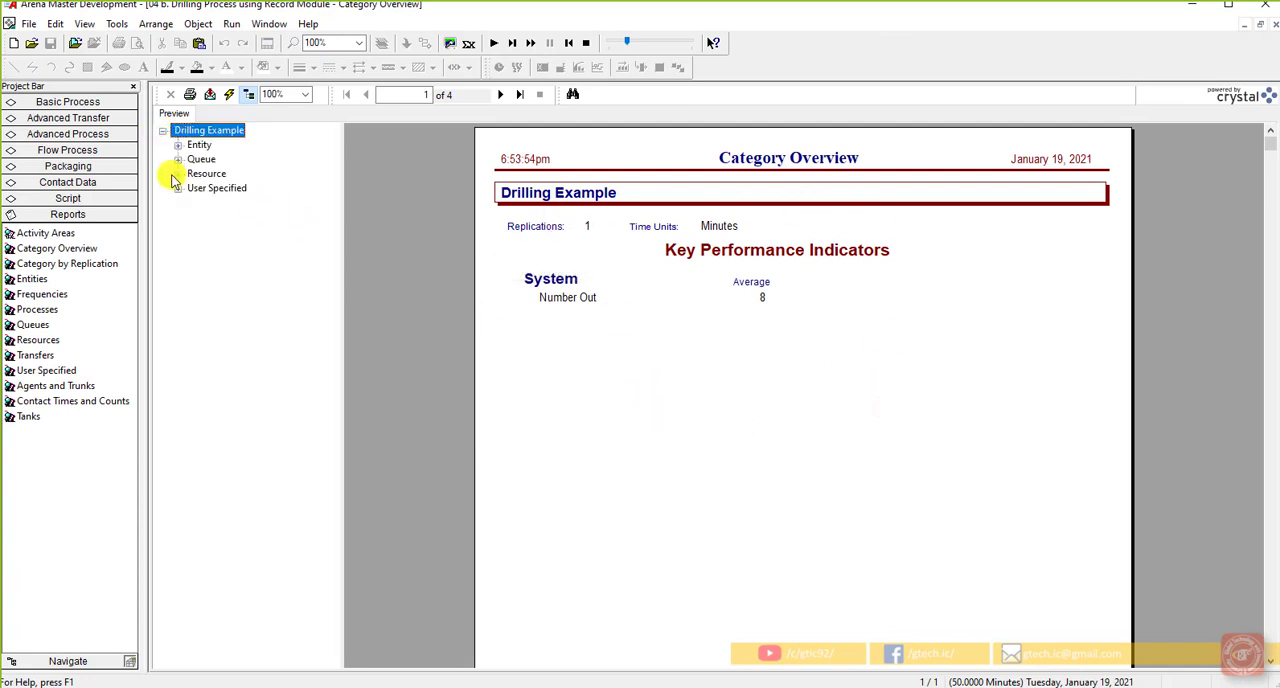
{"action": "left_click", "coordinate": [178, 188]}
{"action": "left_click", "coordinate": [230, 218]}
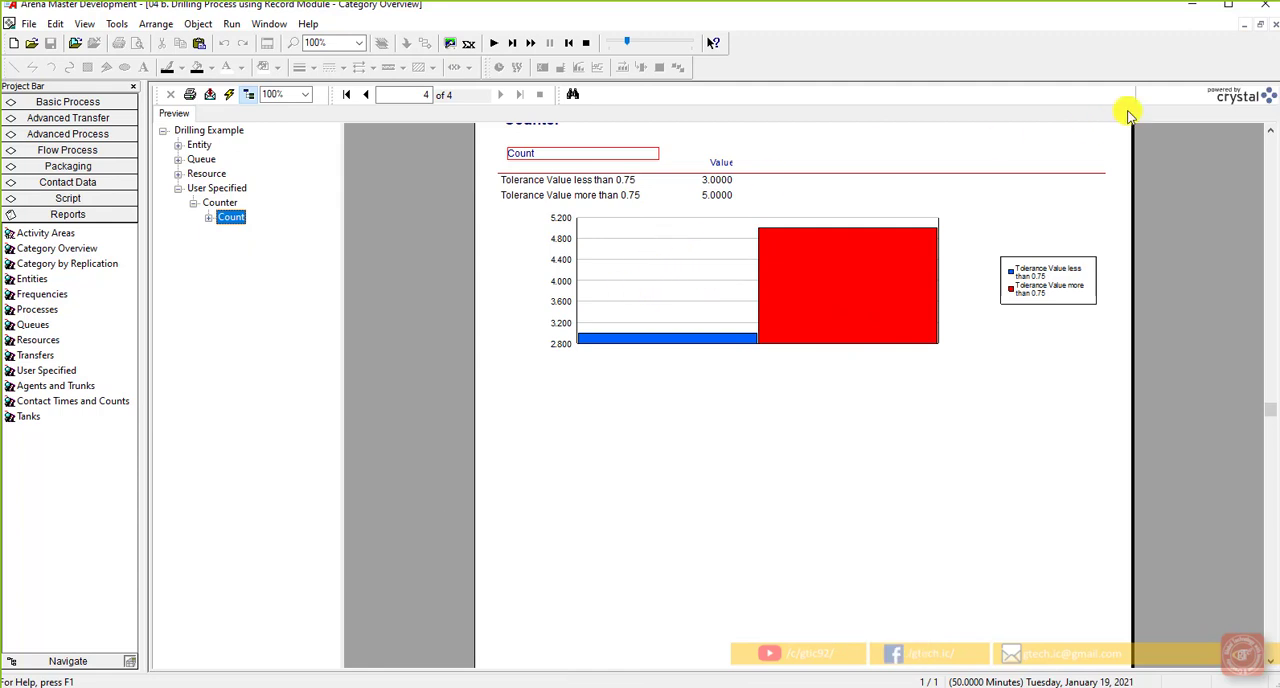
Close the results report and end the simulation run to return to model editing
{"action": "left_click", "coordinate": [1273, 28]}
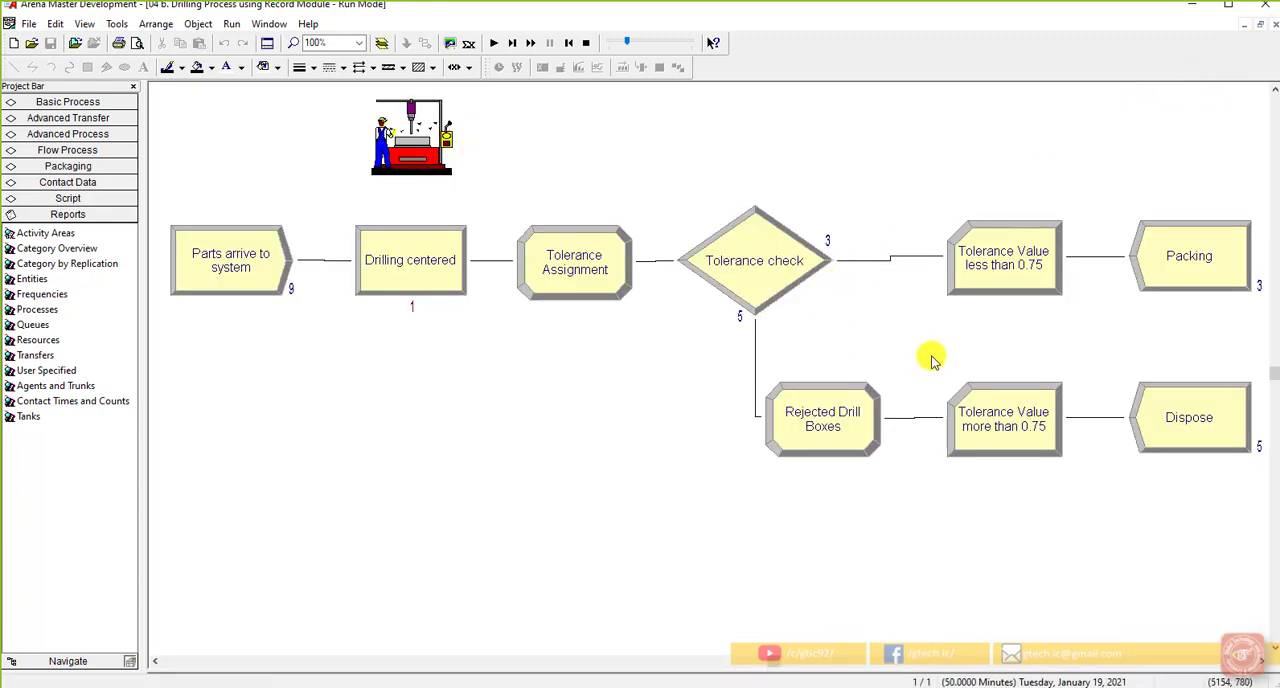
{"action": "left_click", "coordinate": [586, 42]}
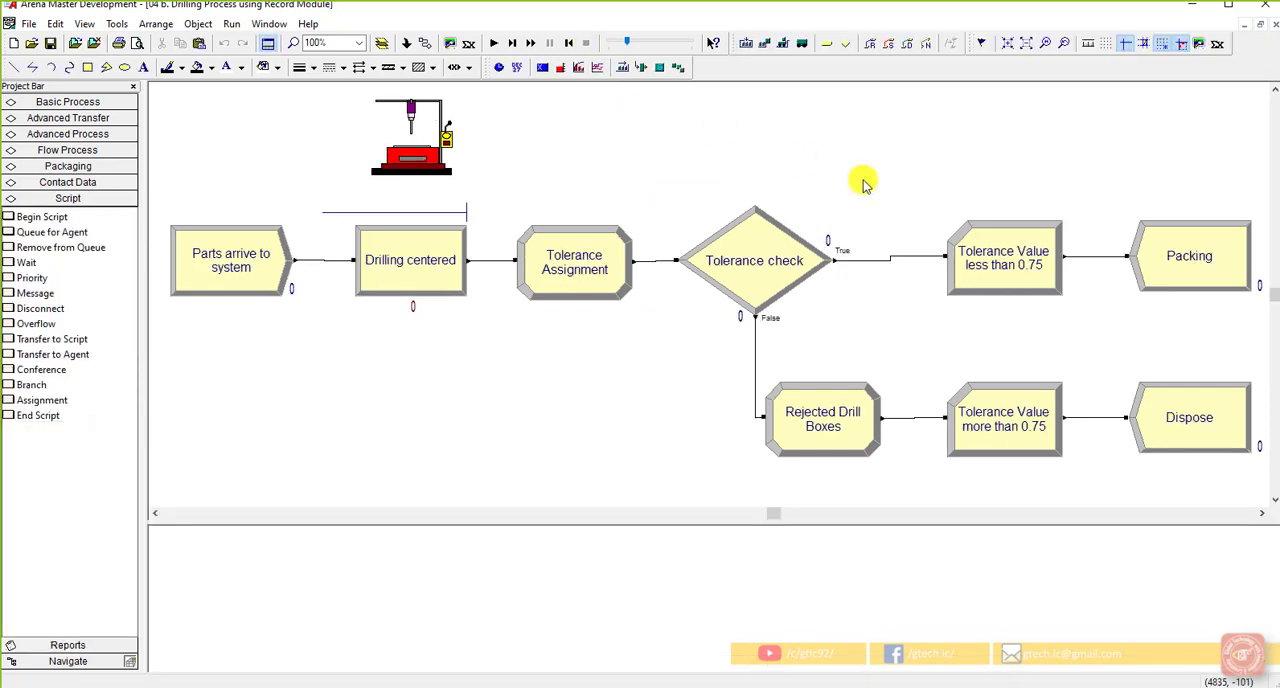